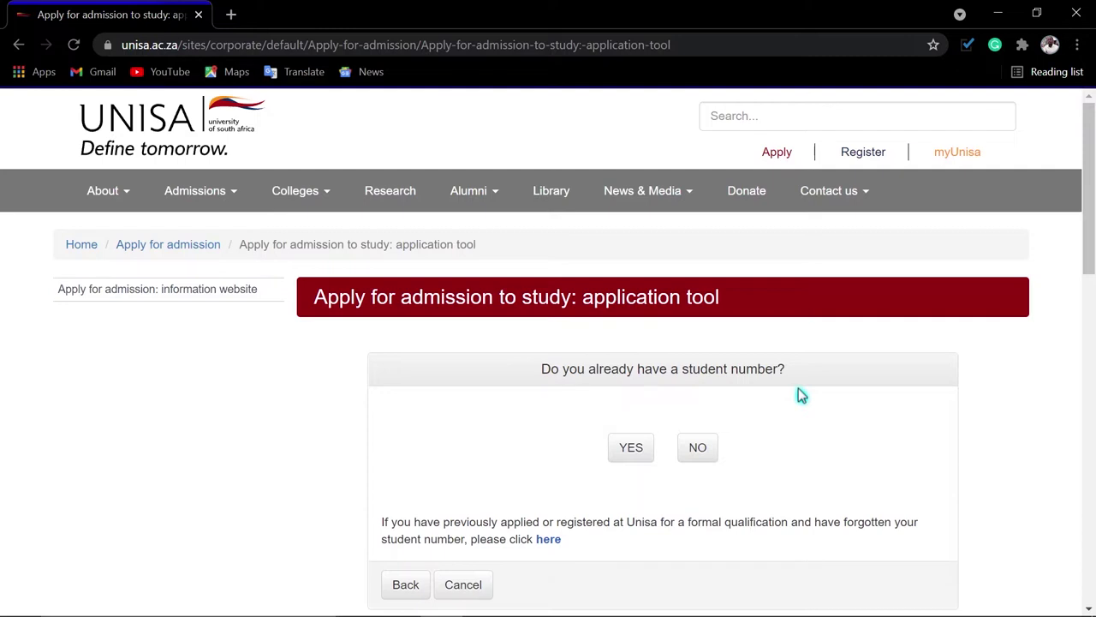
Register as a new applicant without a student number, entering the surname and first names
left_click(699, 449)
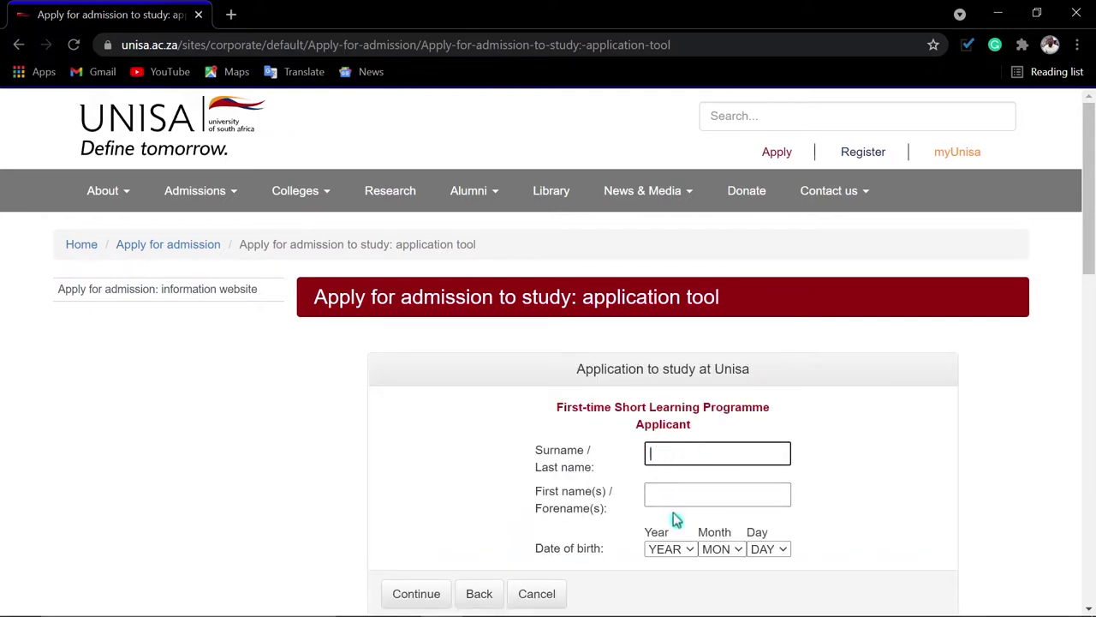
type("Malambe")
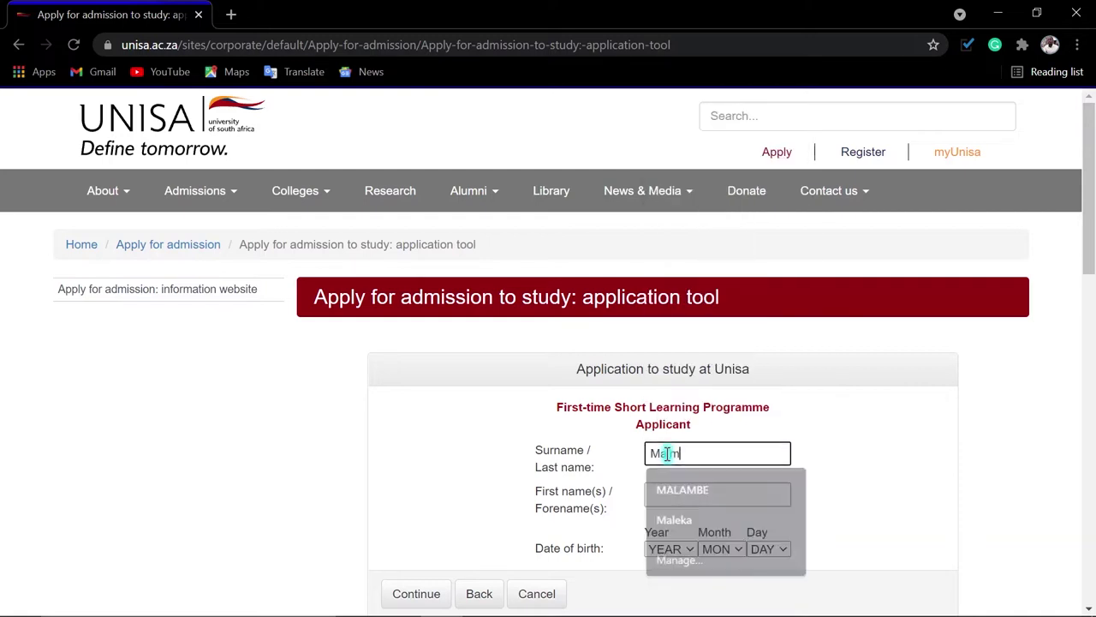
key("Tab")
type("M")
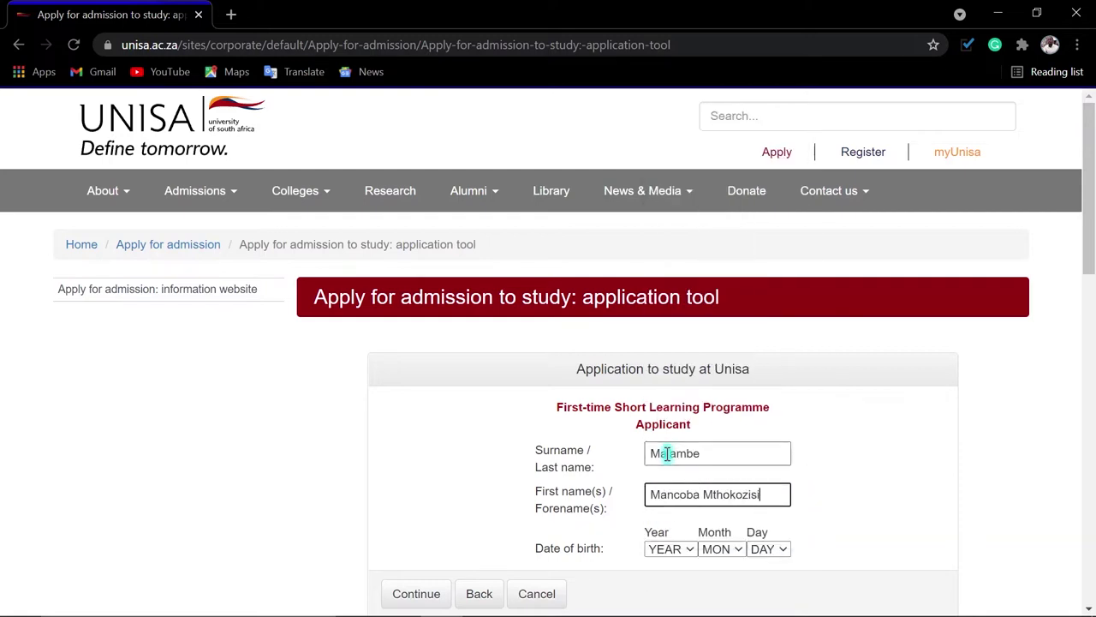
Select the applicant's birth year, month and day from the dropdowns and continue
left_click(671, 549)
scroll(668, 514, "down", 2)
left_click(668, 531)
left_click(720, 549)
left_click(715, 369)
left_click(768, 549)
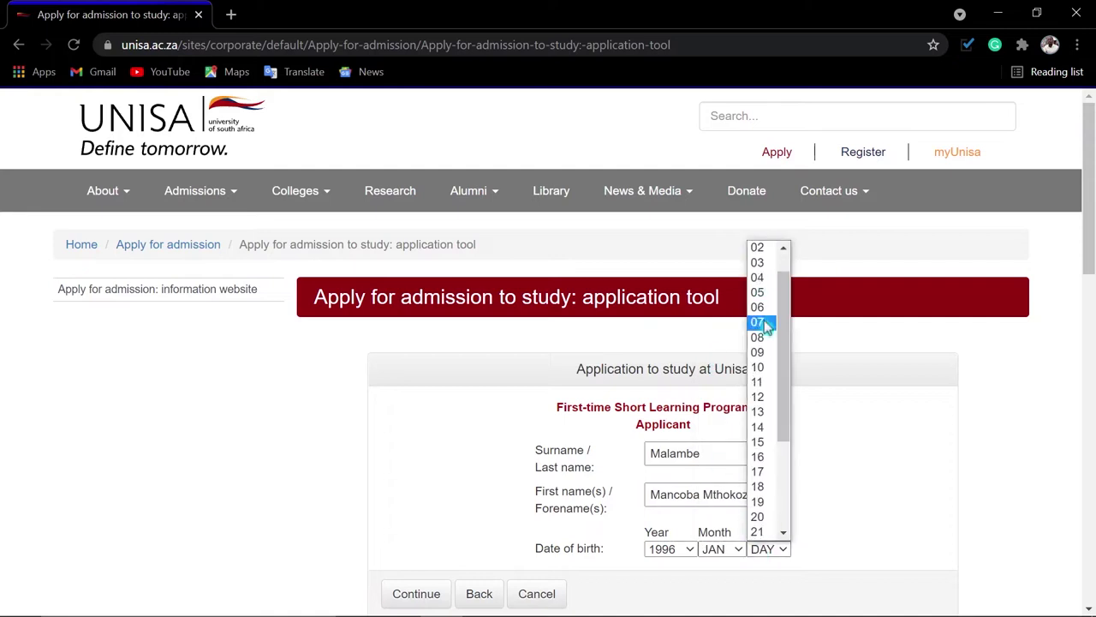
left_click(758, 396)
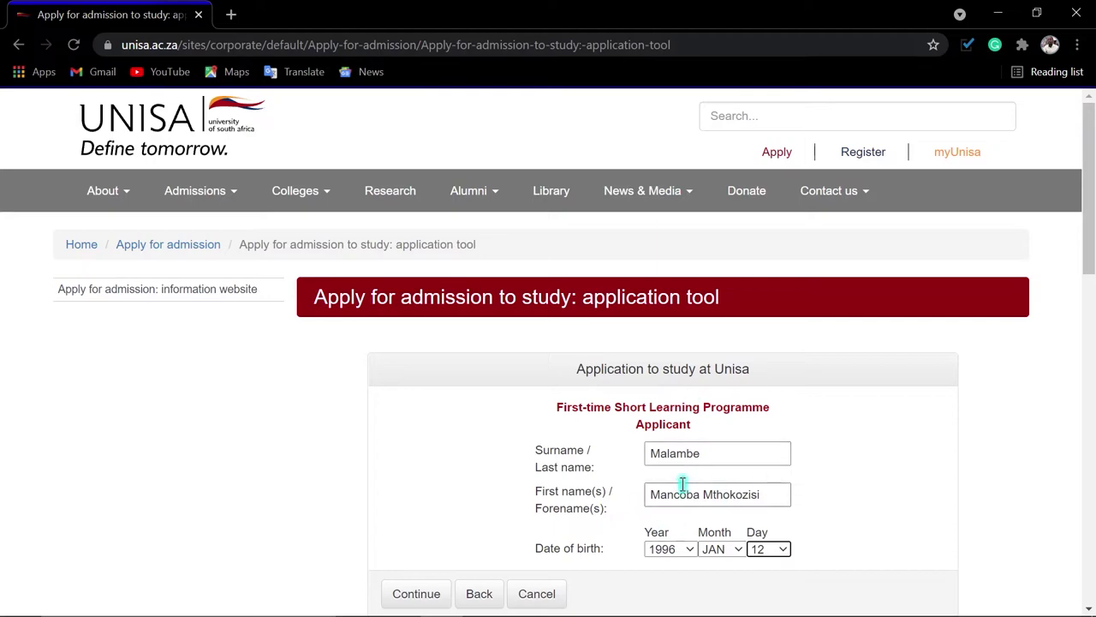
left_click(426, 595)
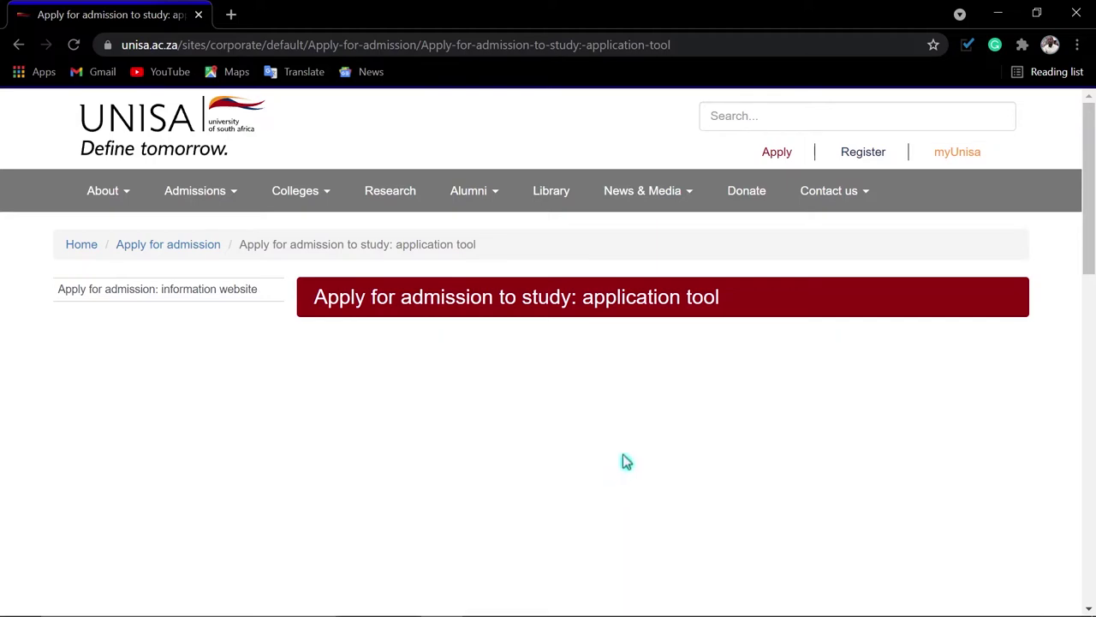
Set College to Science, Engineering and Technology and Category to Short Learning Programmes
scroll(629, 453, "down", 2)
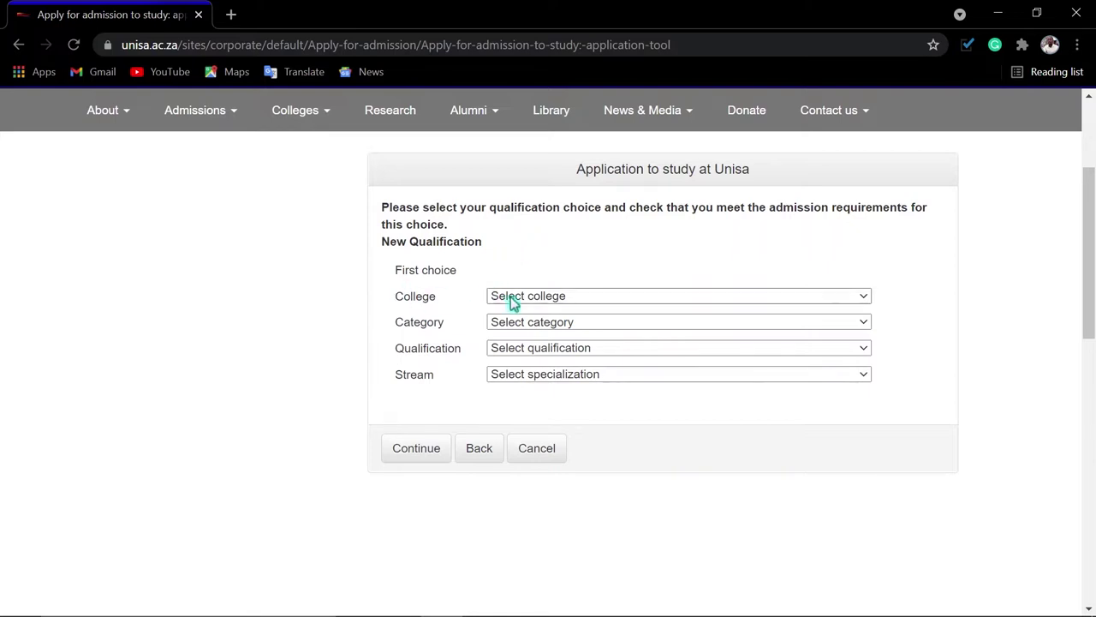
left_click(578, 300)
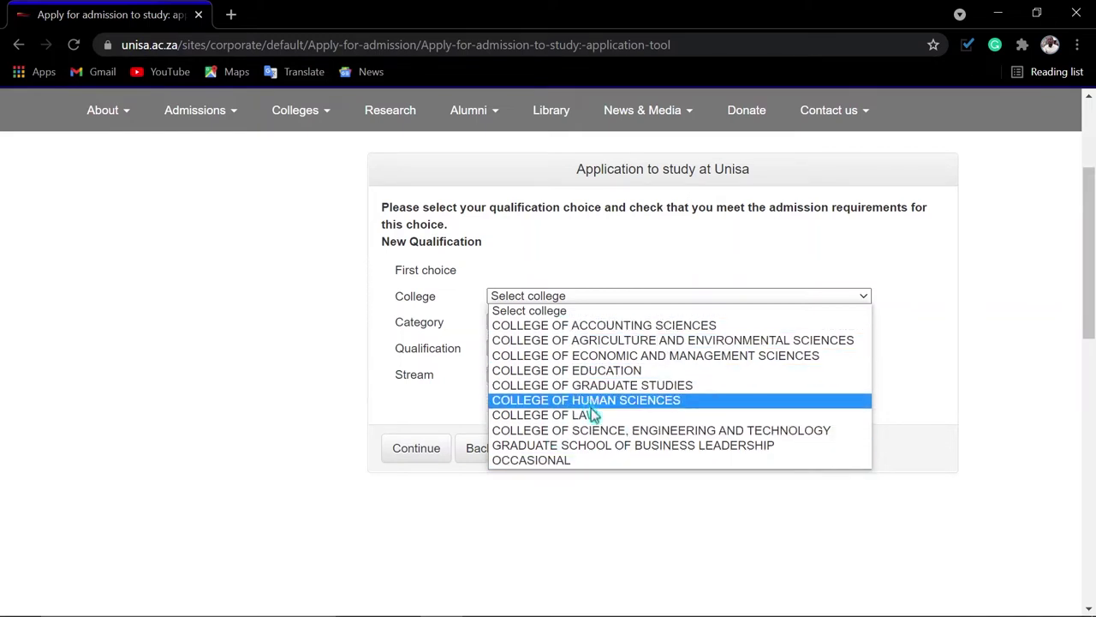
left_click(691, 435)
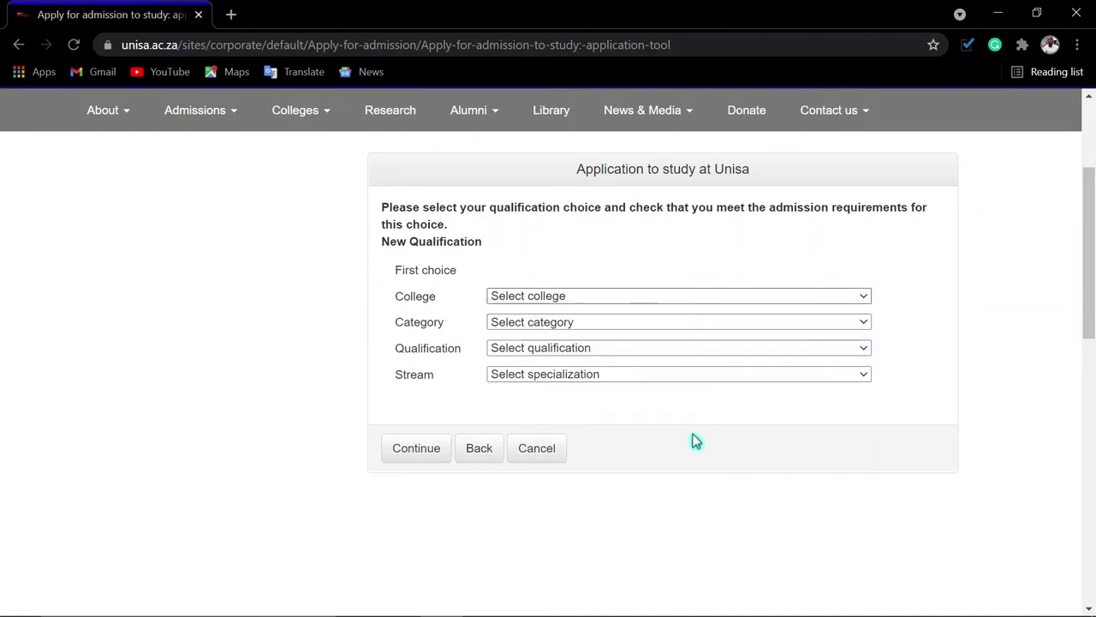
left_click(559, 330)
left_click(551, 358)
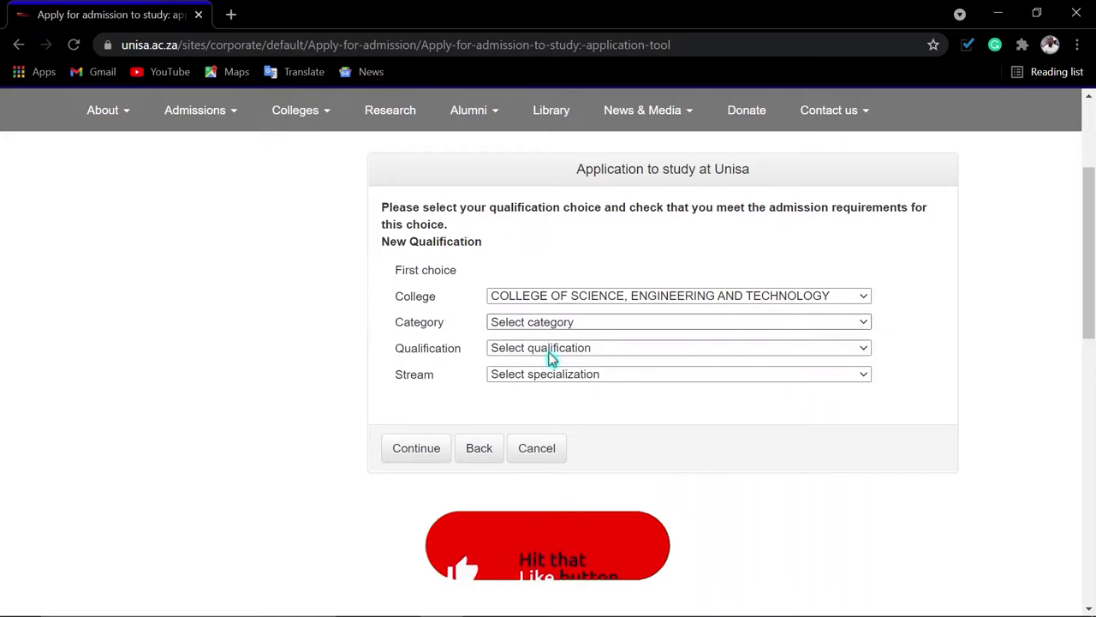
Choose qualification 70157 Telecommunication Networks with stream NVT - Not Applicable and submit
left_click(549, 351)
scroll(437, 294, "down", 1)
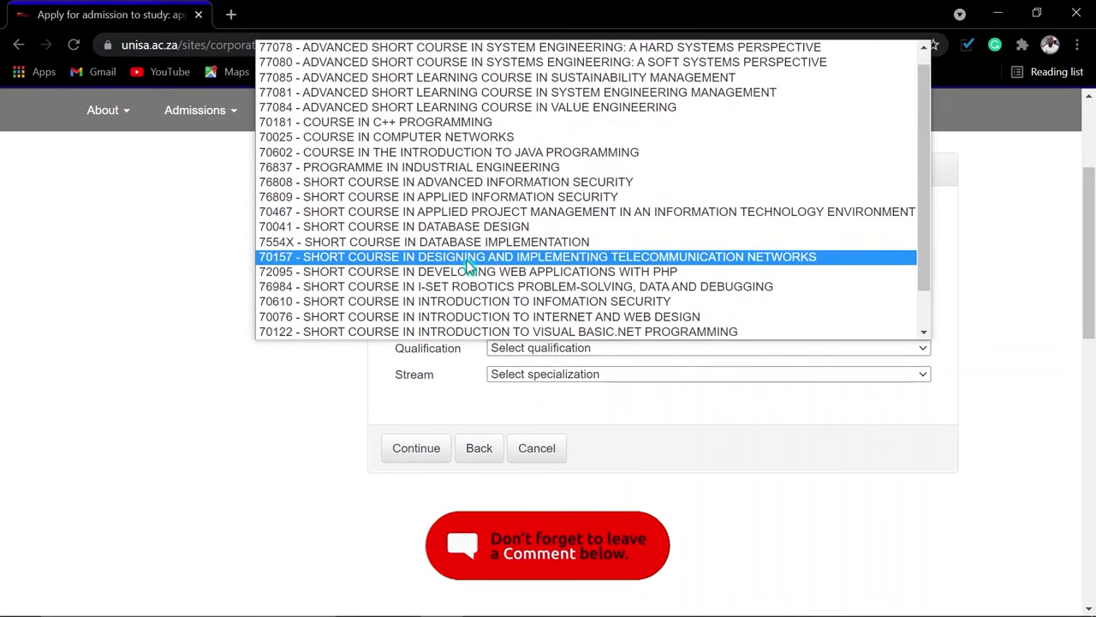
left_click(565, 258)
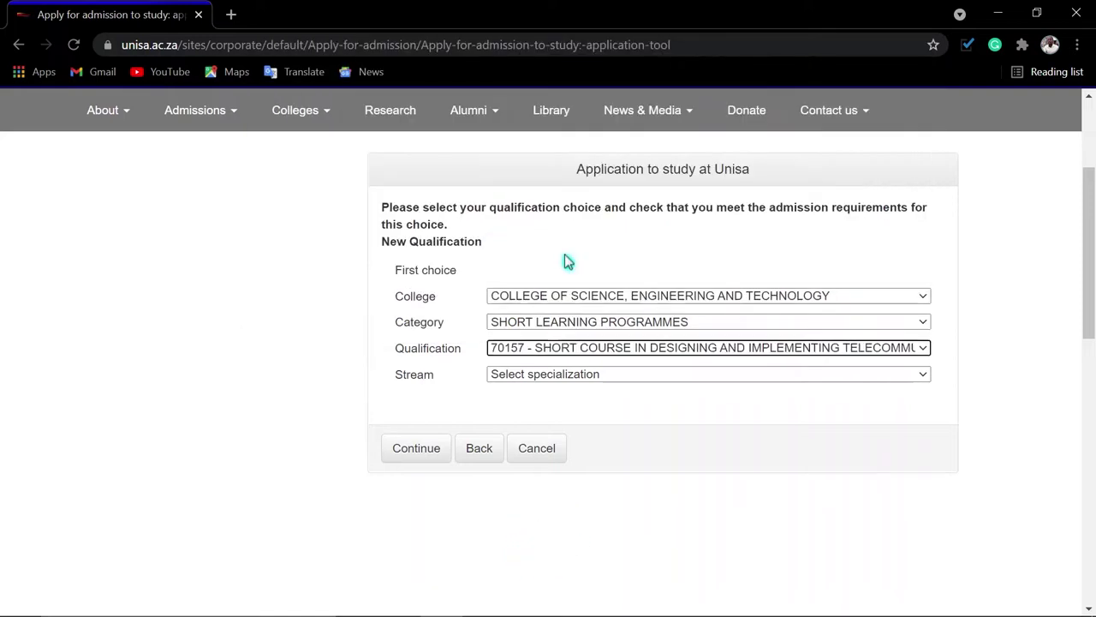
left_click(553, 374)
left_click(539, 404)
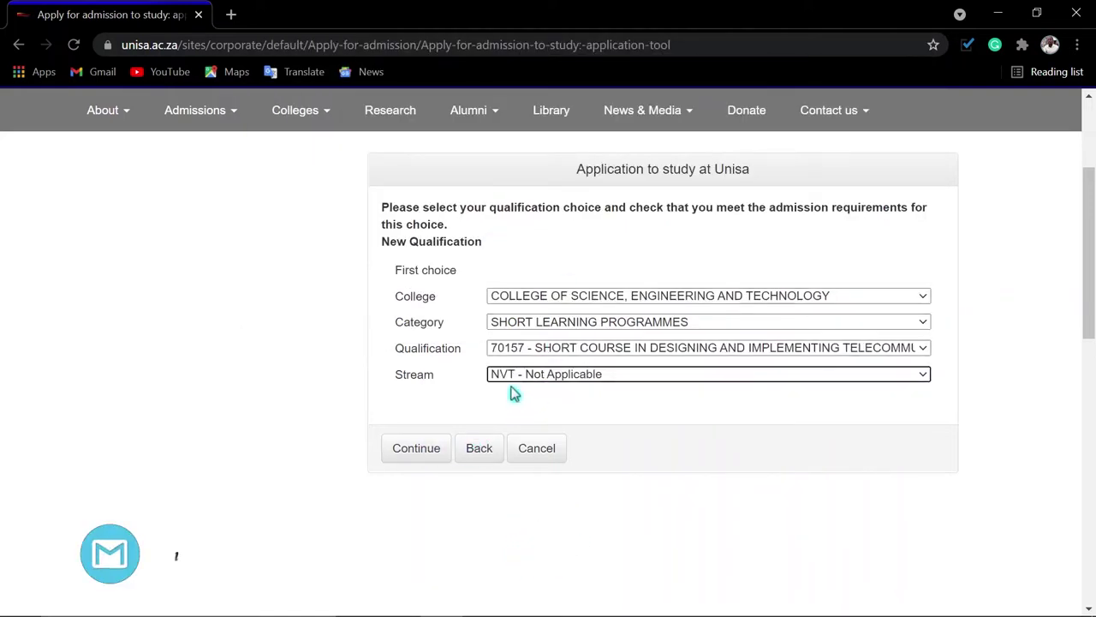
left_click(408, 448)
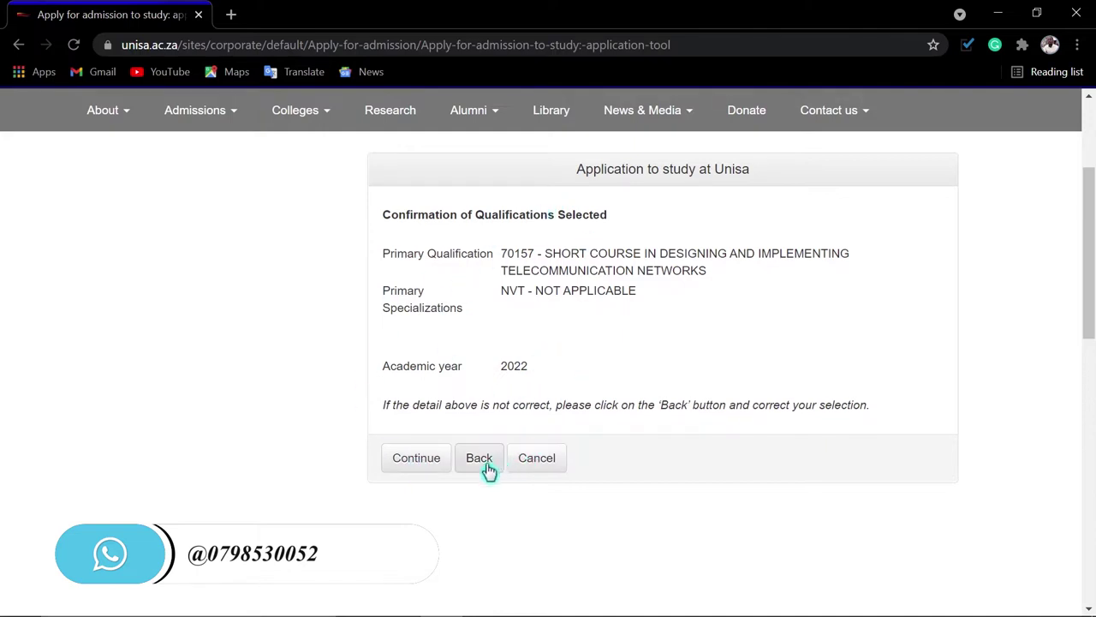
Accept the qualification, then enter the applicant's initials and set title to MR
left_click(417, 459)
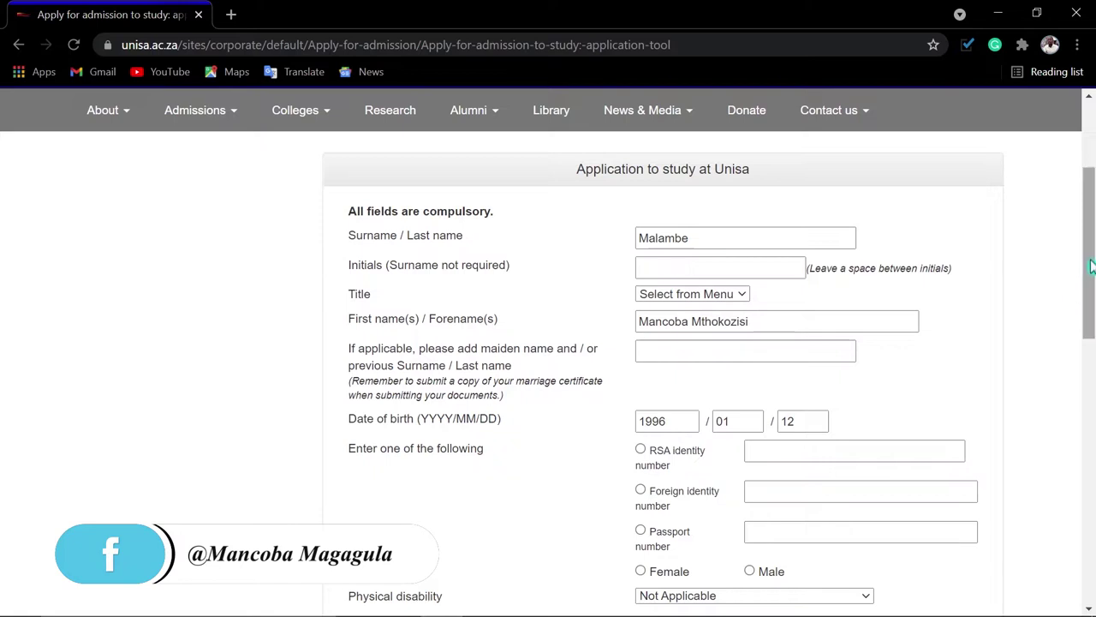
left_click_drag(1092, 267, 1092, 294)
left_click(686, 181)
type("M M")
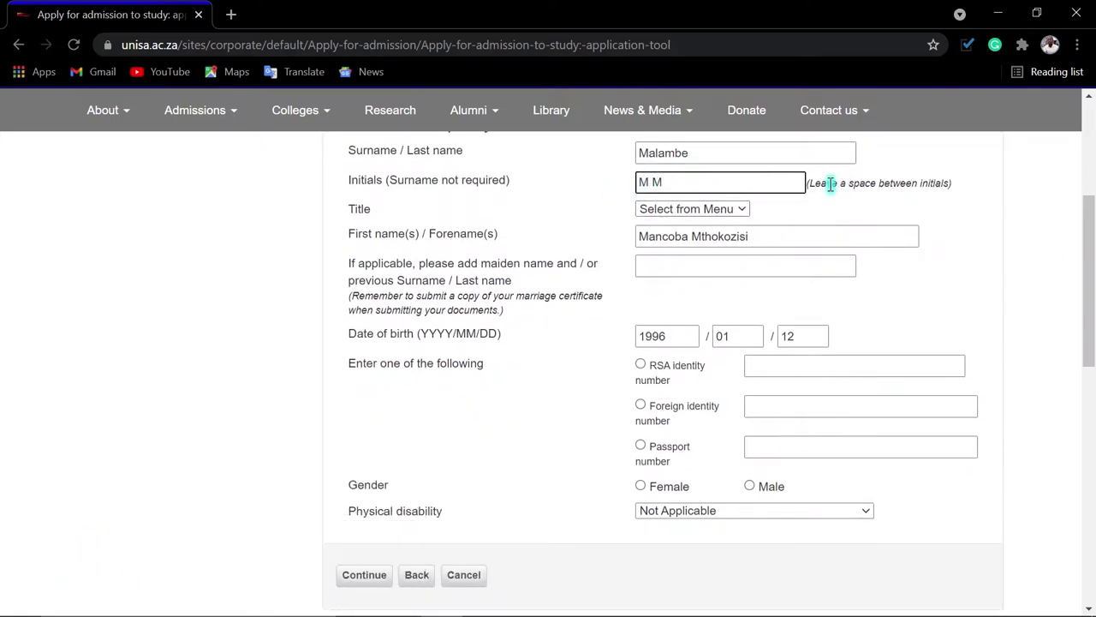
left_click(722, 210)
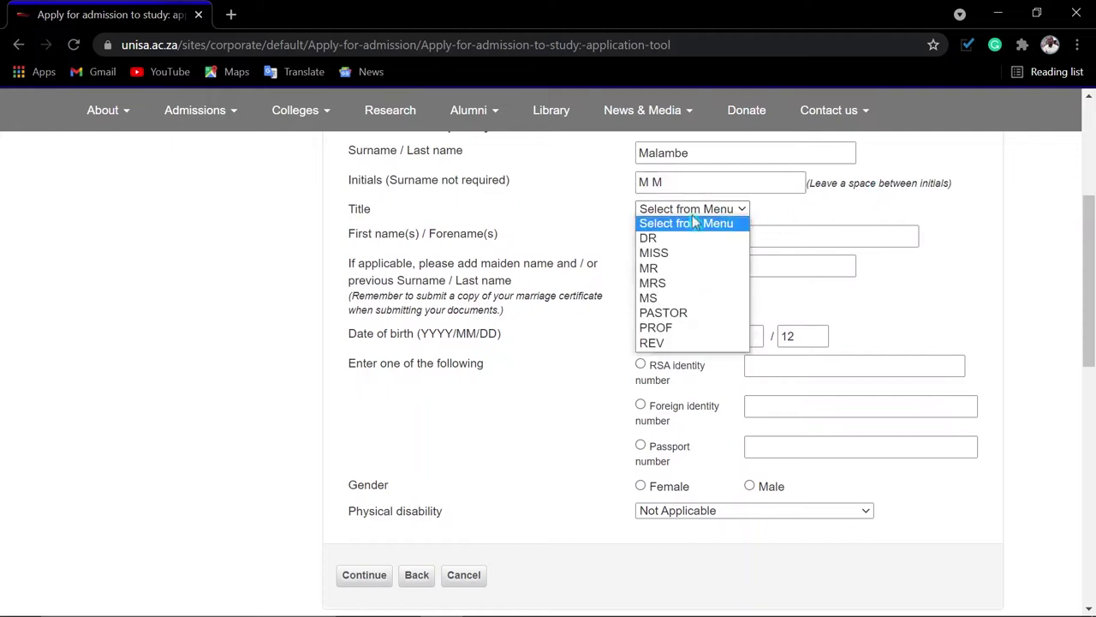
left_click(665, 268)
Enter the RSA identity number, gender Male, disability Not Applicable, and continue to contact details
left_click(640, 364)
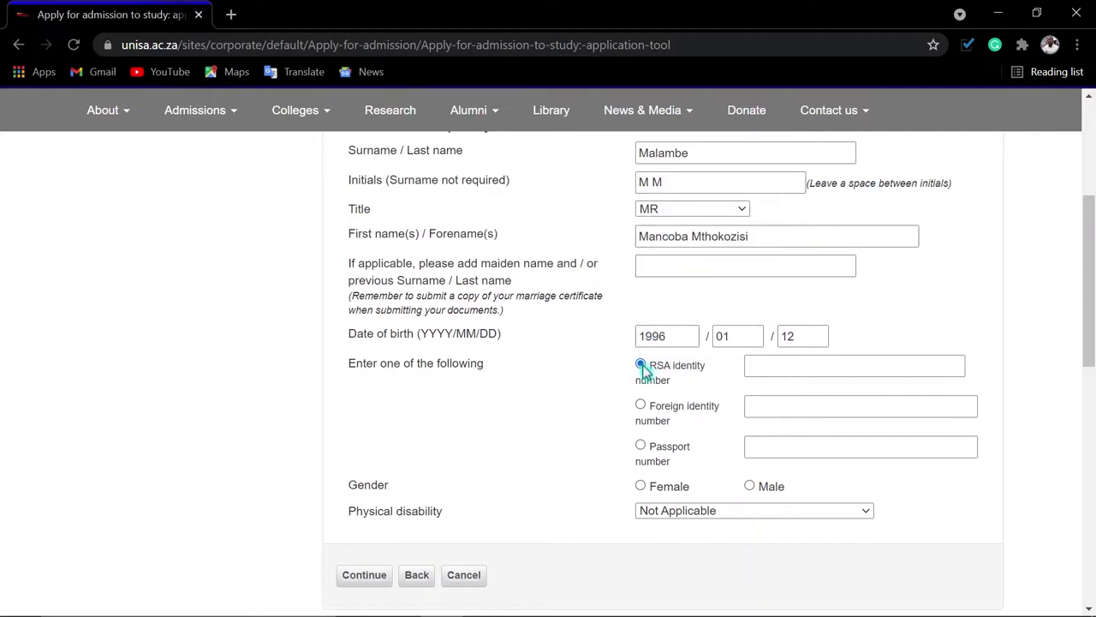
left_click(778, 364)
type("96")
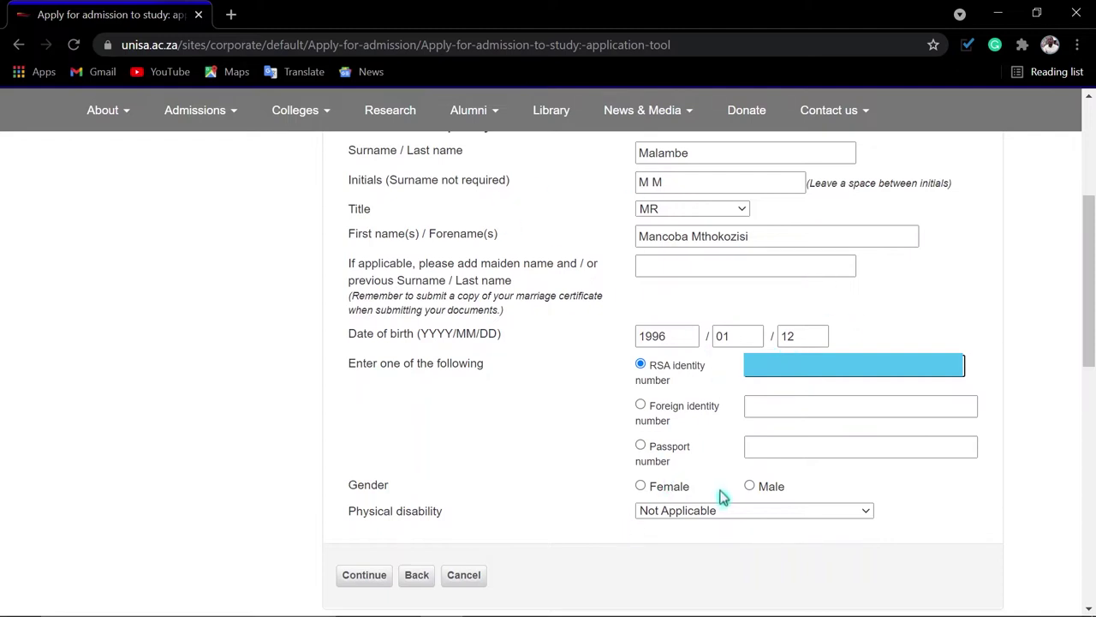
left_click(751, 487)
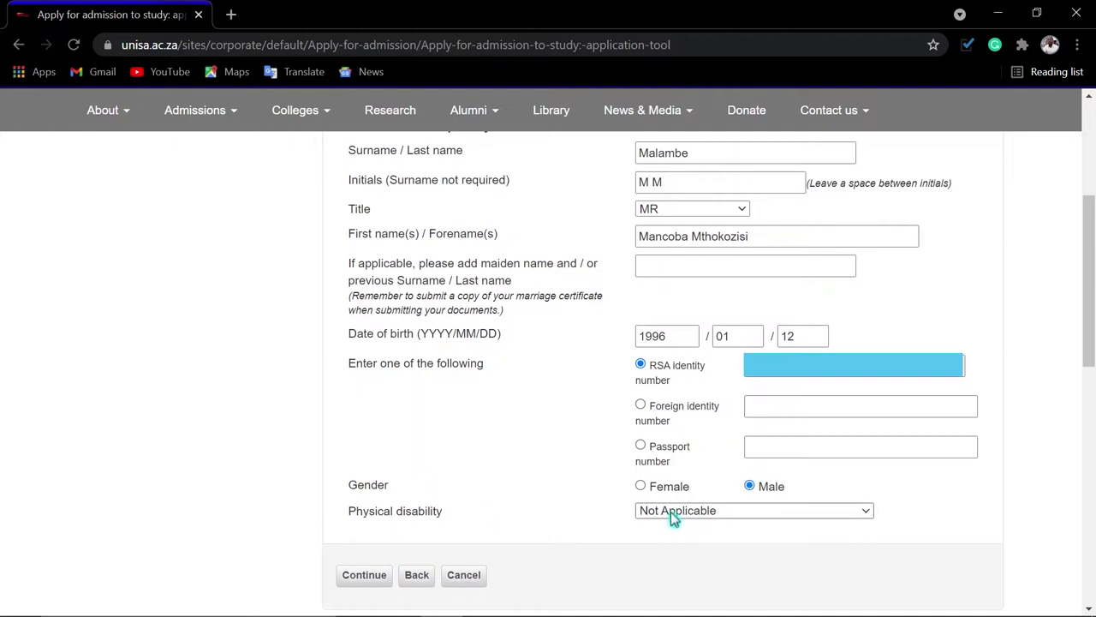
left_click(671, 511)
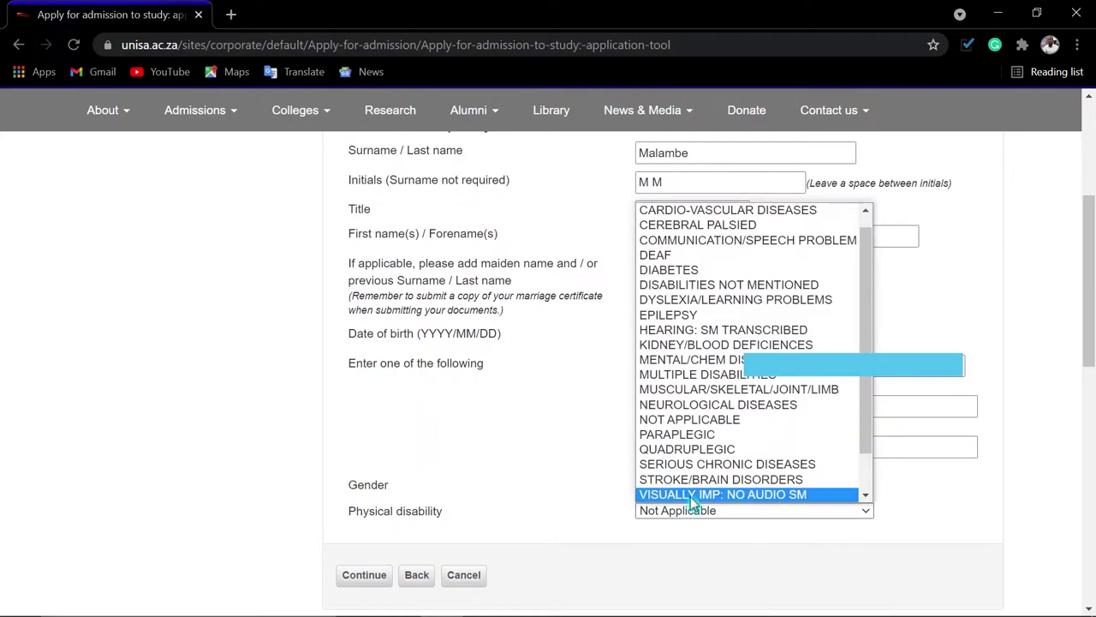
left_click(692, 420)
left_click(359, 576)
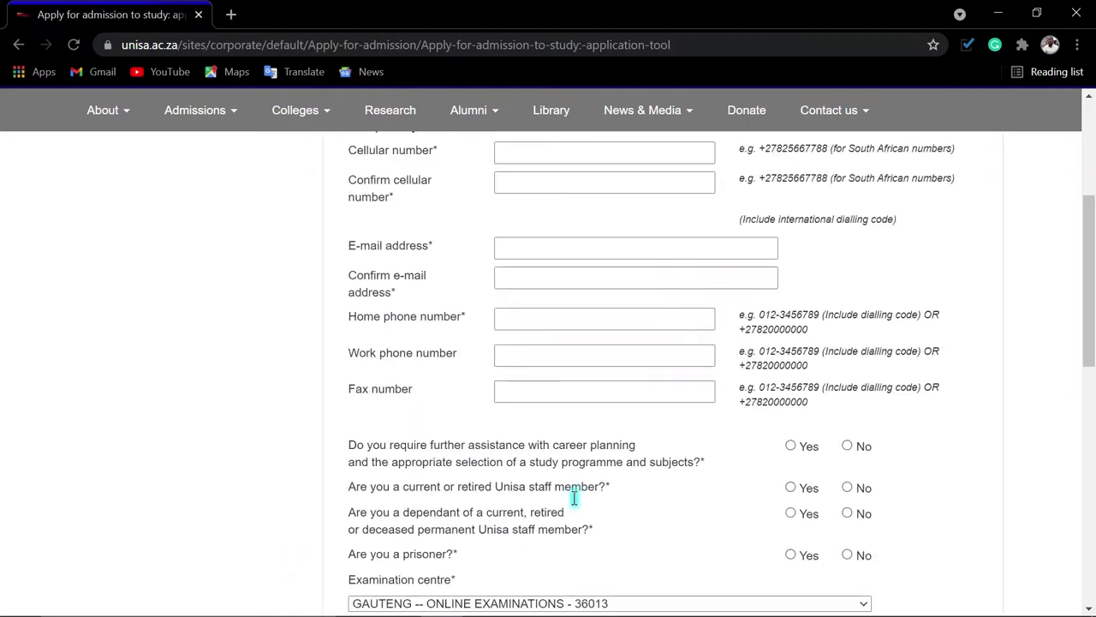
scroll(600, 471, "up", 3)
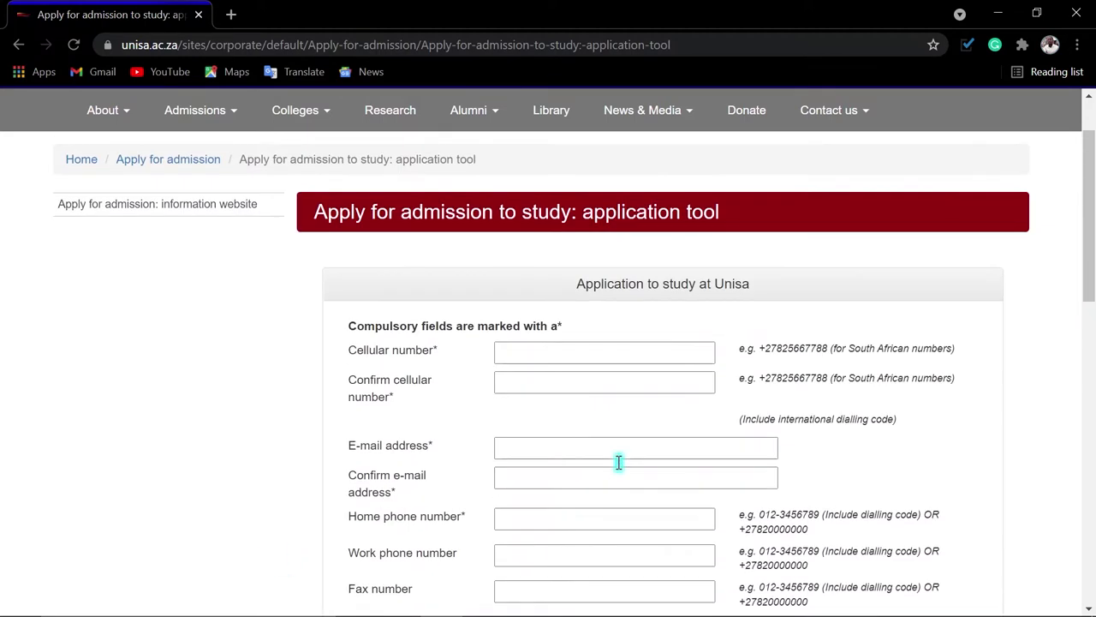
Enter the cellular number and reuse it for Confirm cellular number and Home phone number
left_click(530, 355)
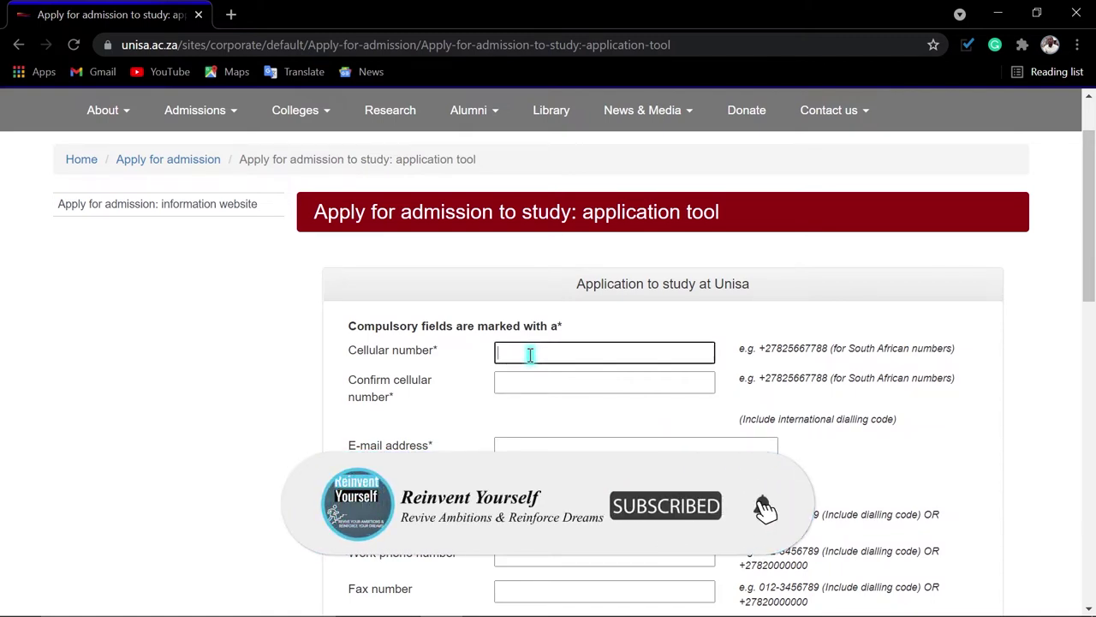
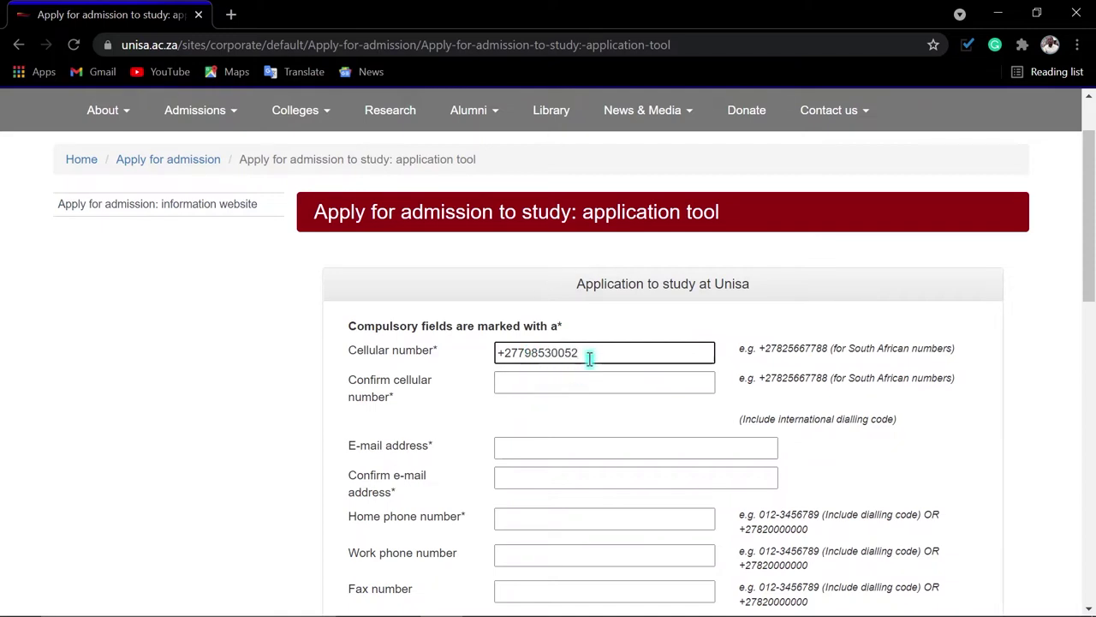
left_click_drag(588, 354, 480, 363)
key("ctrl+c")
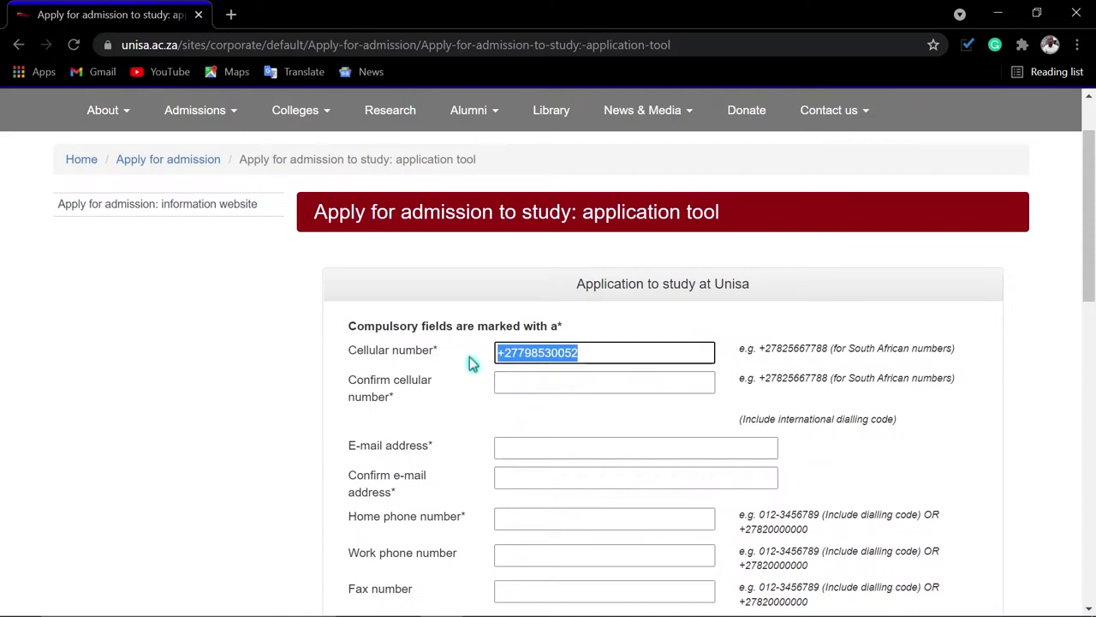
left_click(505, 382)
key("ctrl+v")
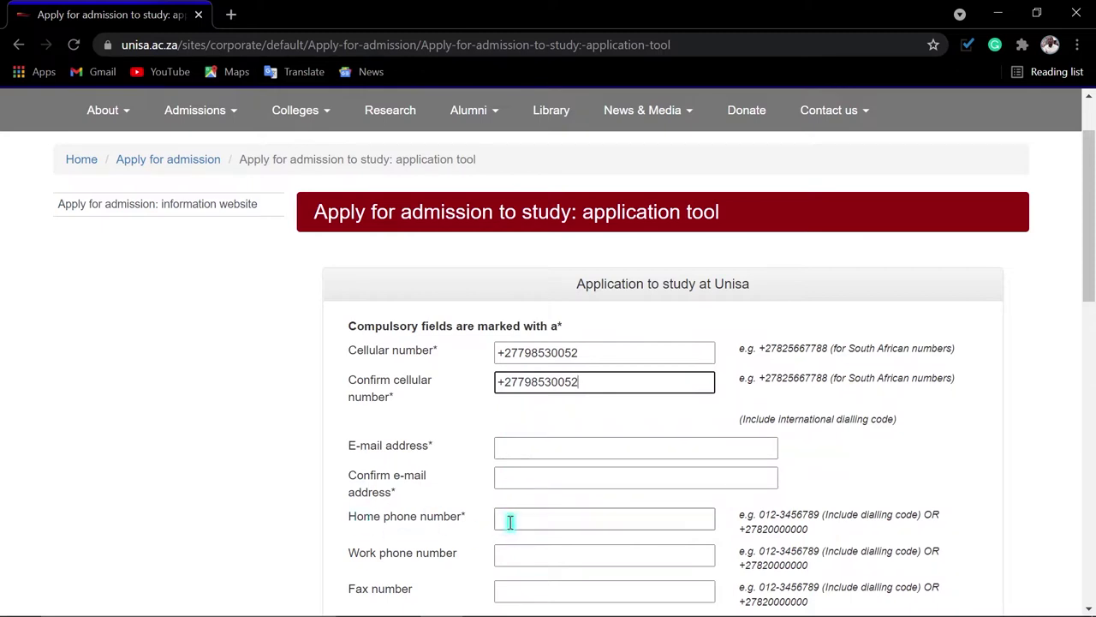
left_click(510, 522)
key("ctrl+v")
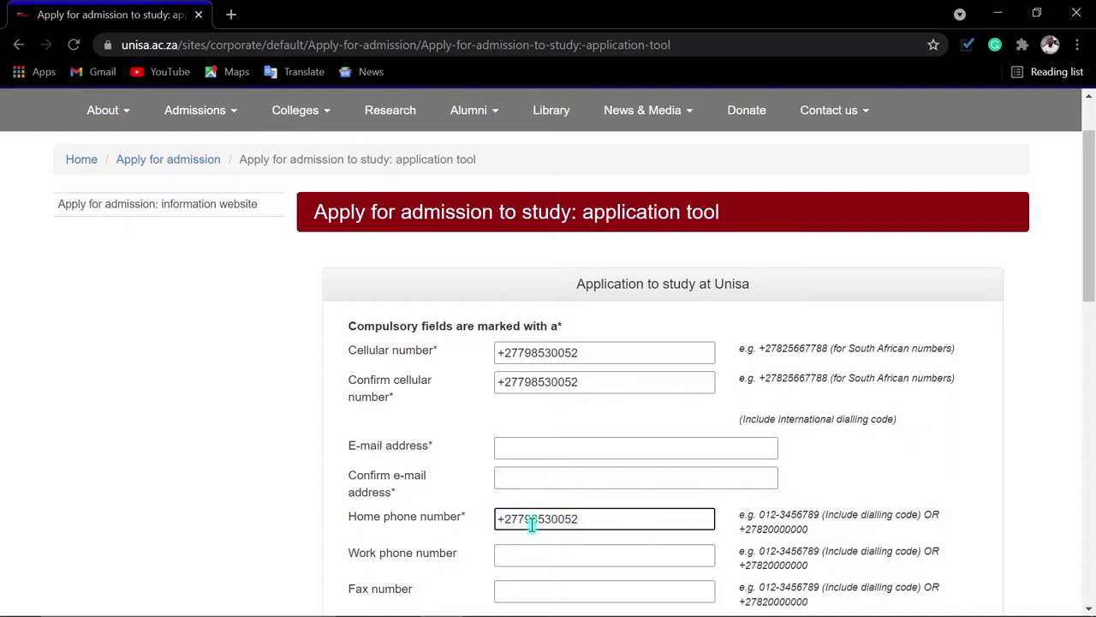
Enter the applicant's e-mail address and copy it into the Confirm e-mail field
left_click(523, 454)
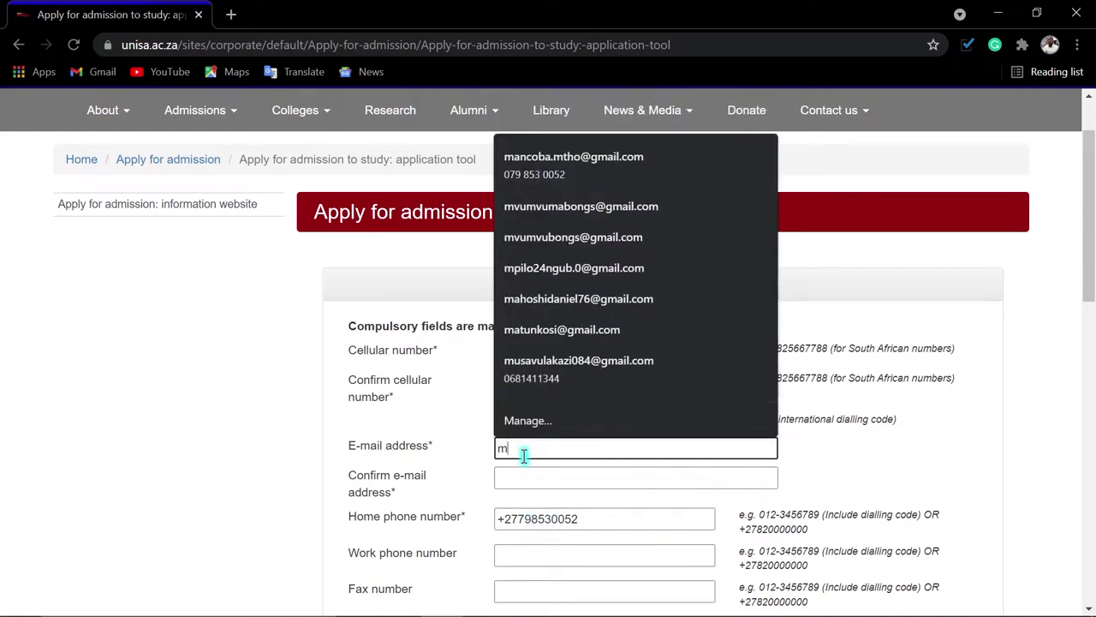
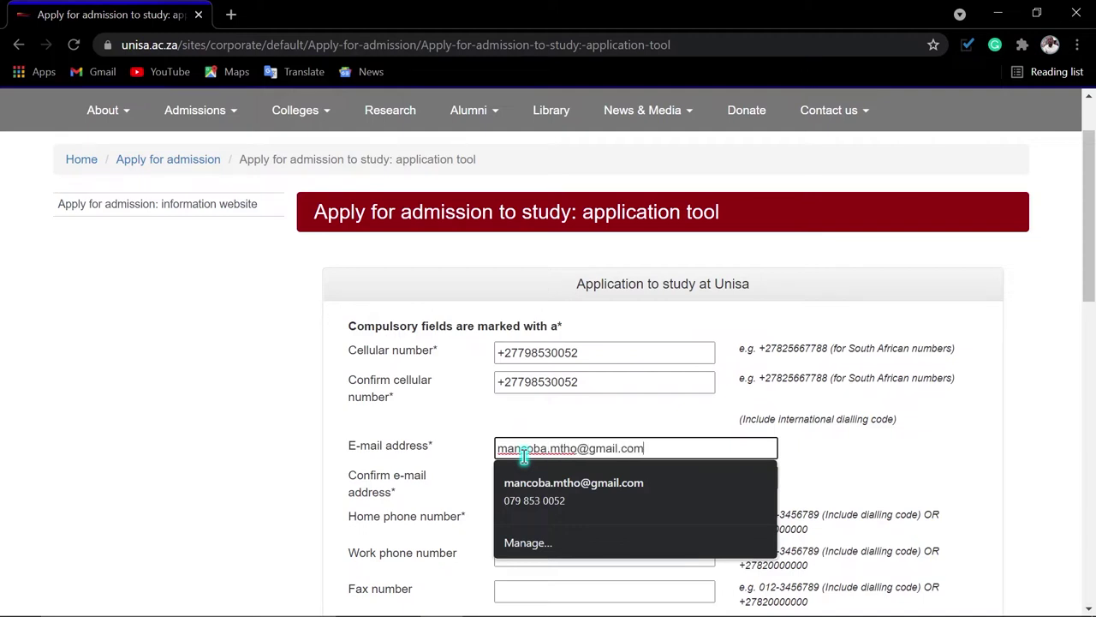
key("ctrl+a")
key("ctrl+c")
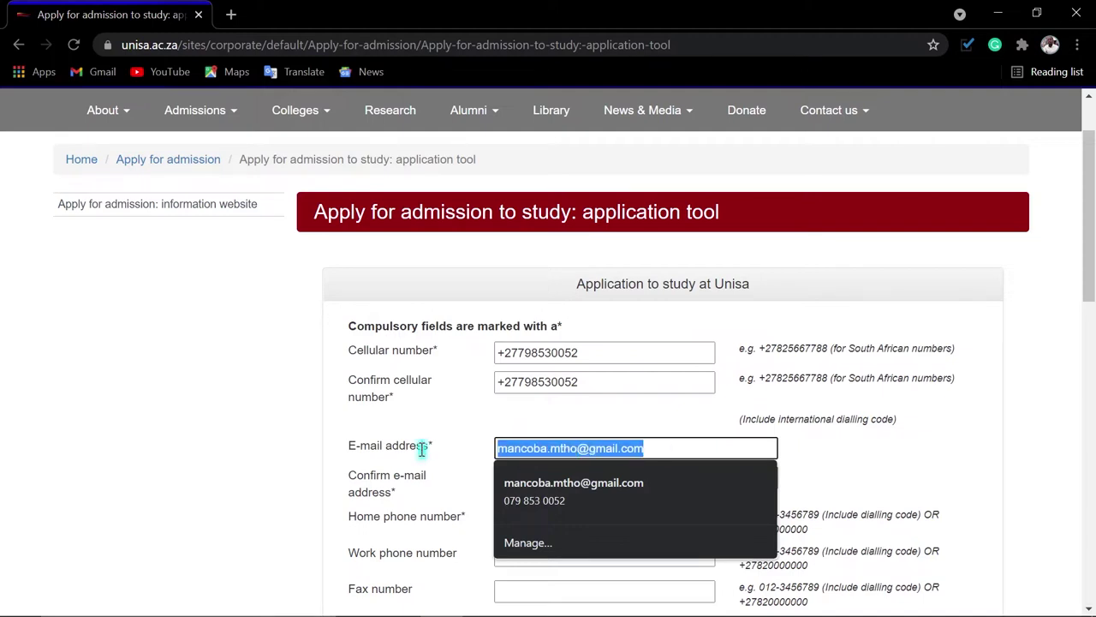
key("Tab")
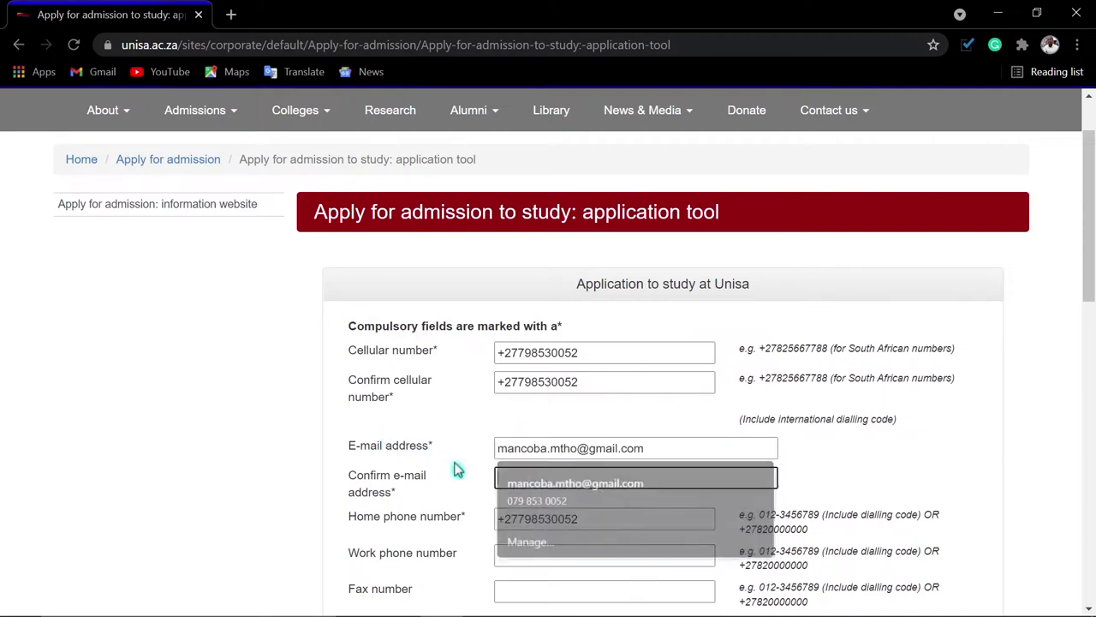
key("ctrl+v")
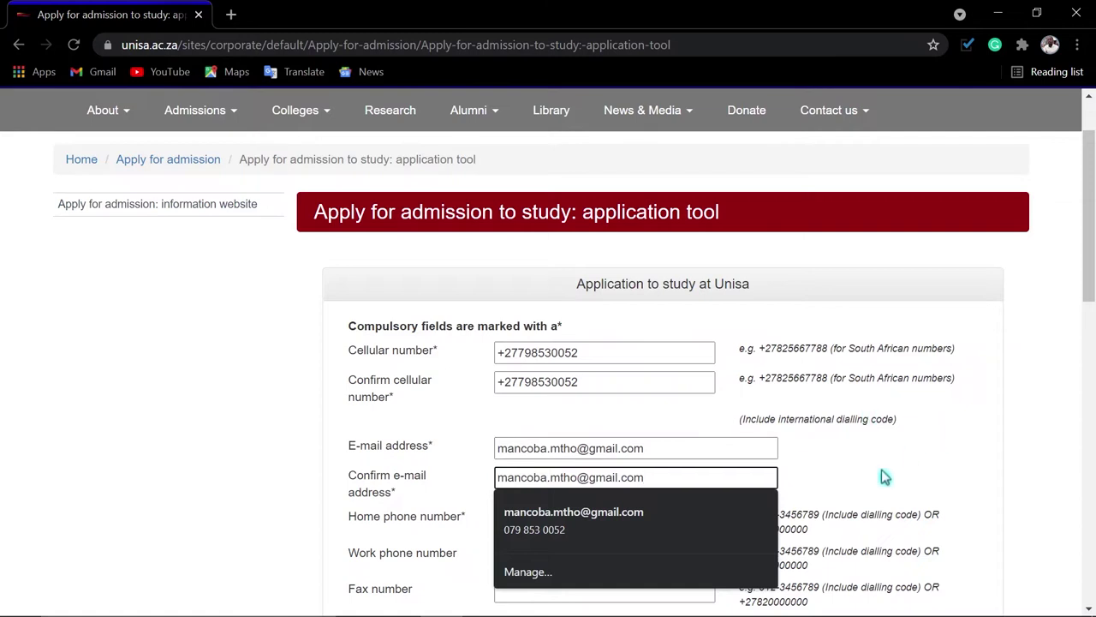
left_click(885, 477)
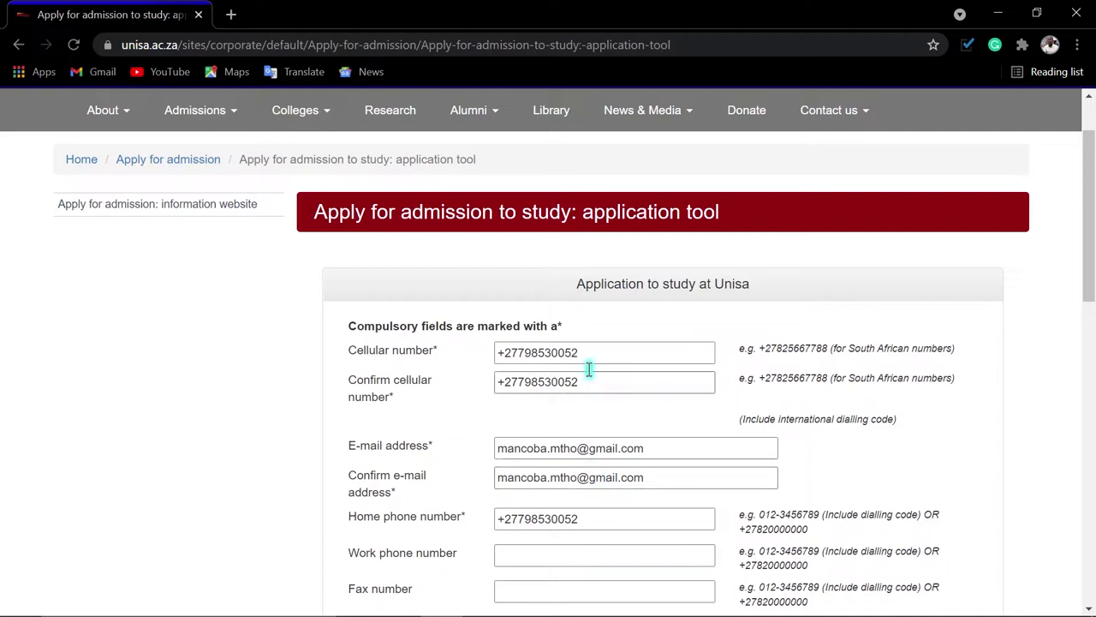
Answer No to the career-planning, staff, staff-dependant and prisoner questions
scroll(613, 437, "down", 2)
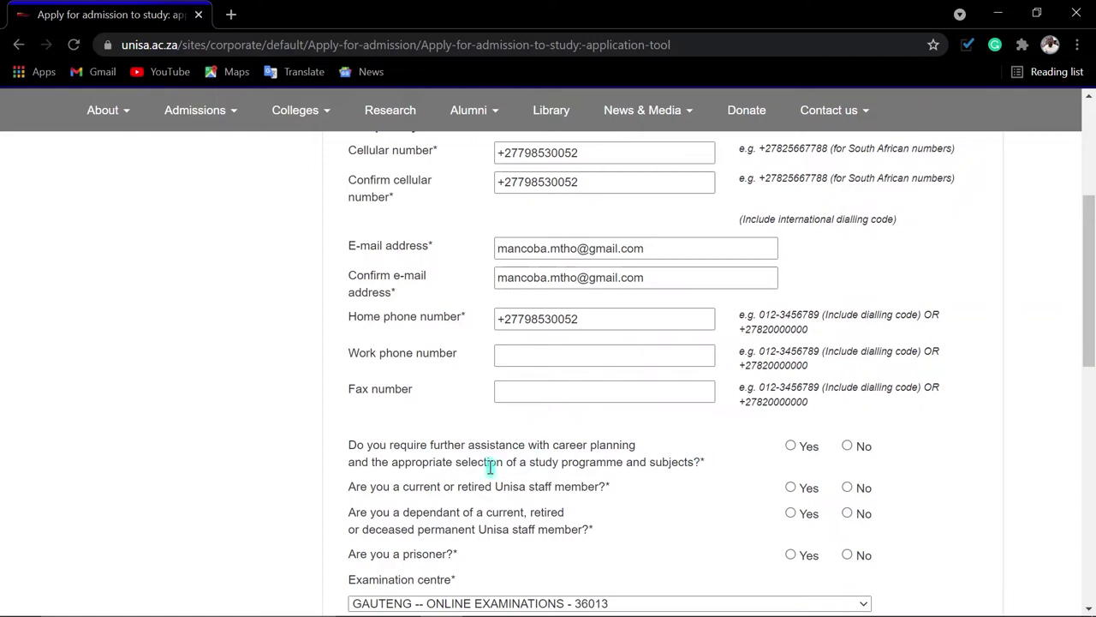
left_click(848, 447)
left_click(847, 514)
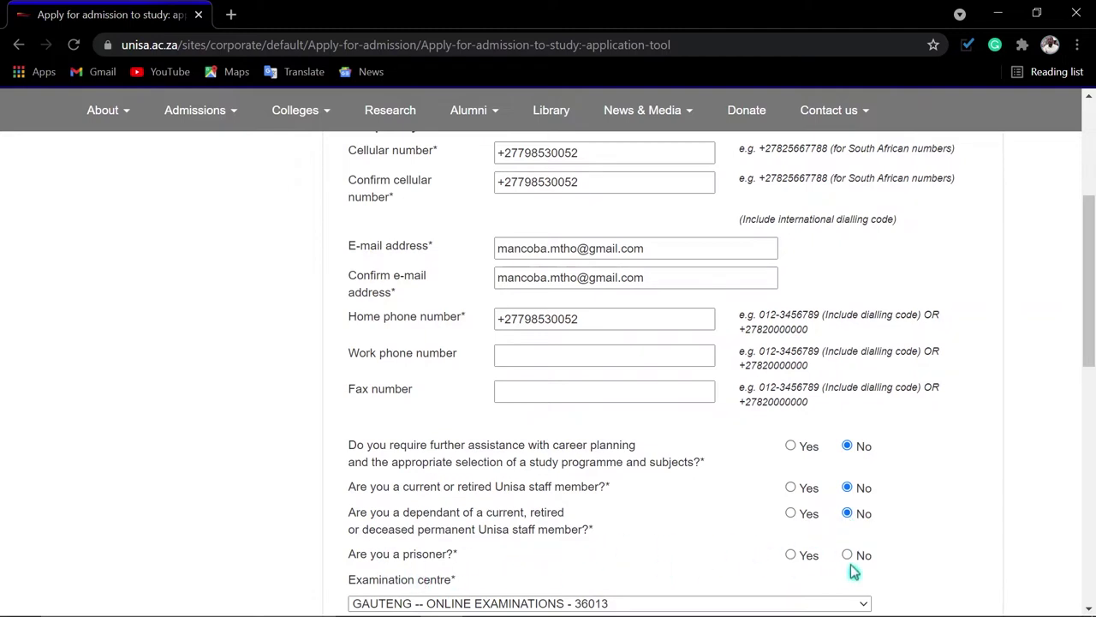
left_click(847, 555)
Keep GAUTENG -- ONLINE EXAMINATIONS as exam centre, answer Yes to exemptions, and continue
scroll(706, 552, "down", 3)
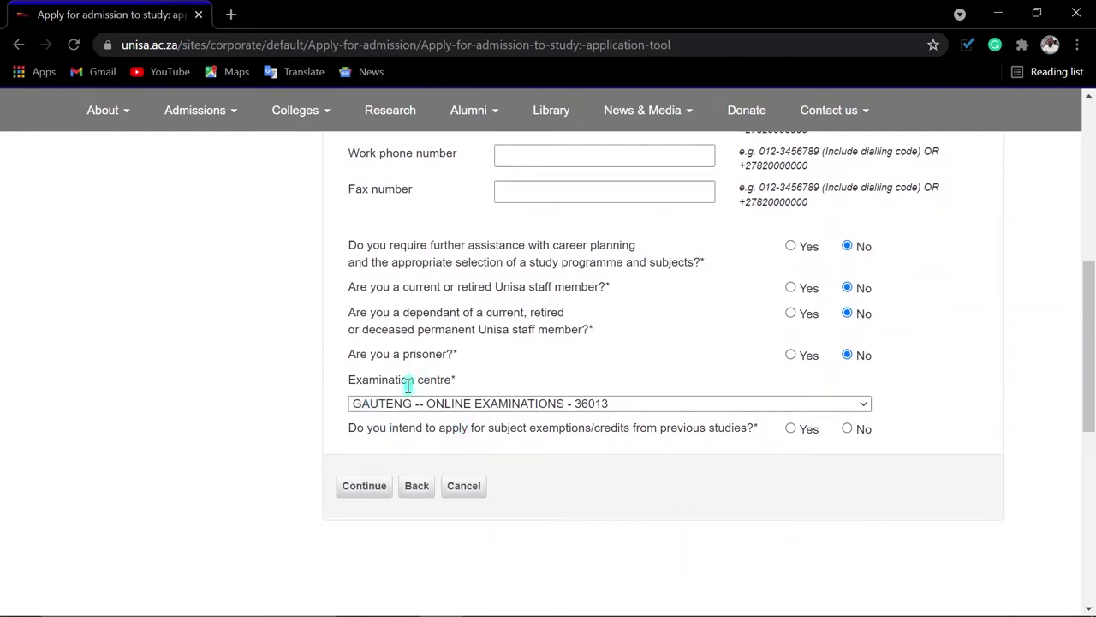
left_click(724, 414)
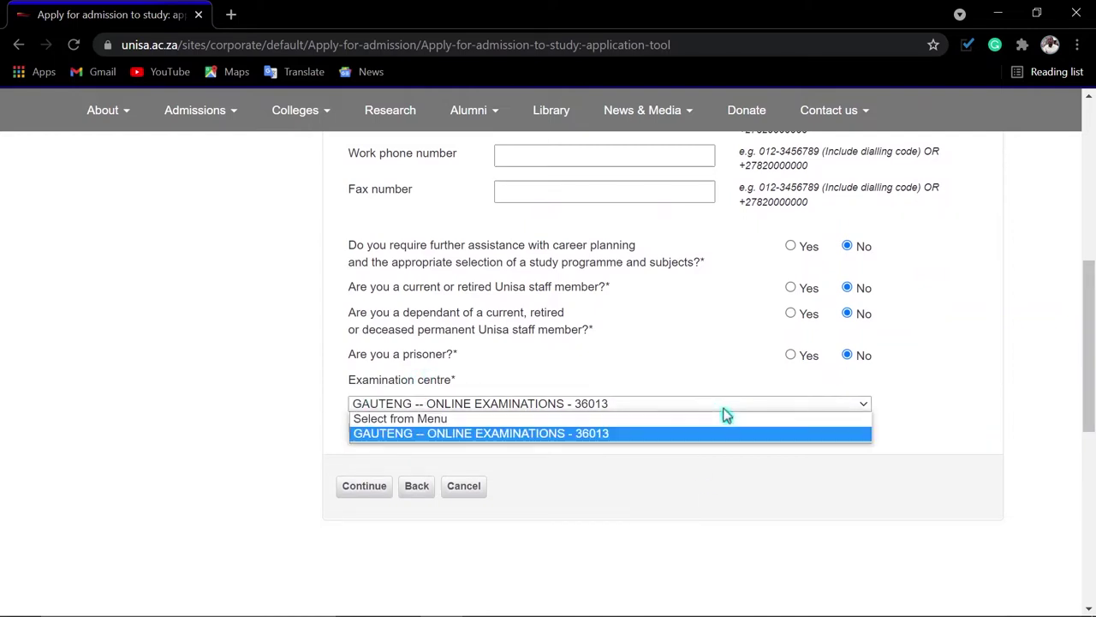
left_click(724, 414)
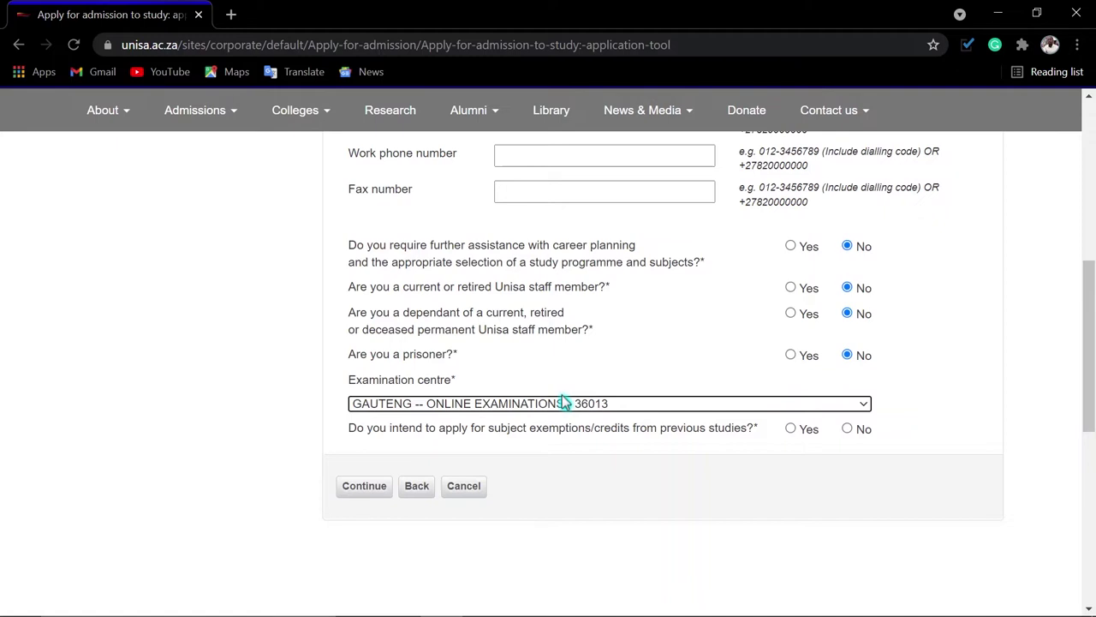
left_click(620, 411)
left_click(621, 411)
left_click(722, 444)
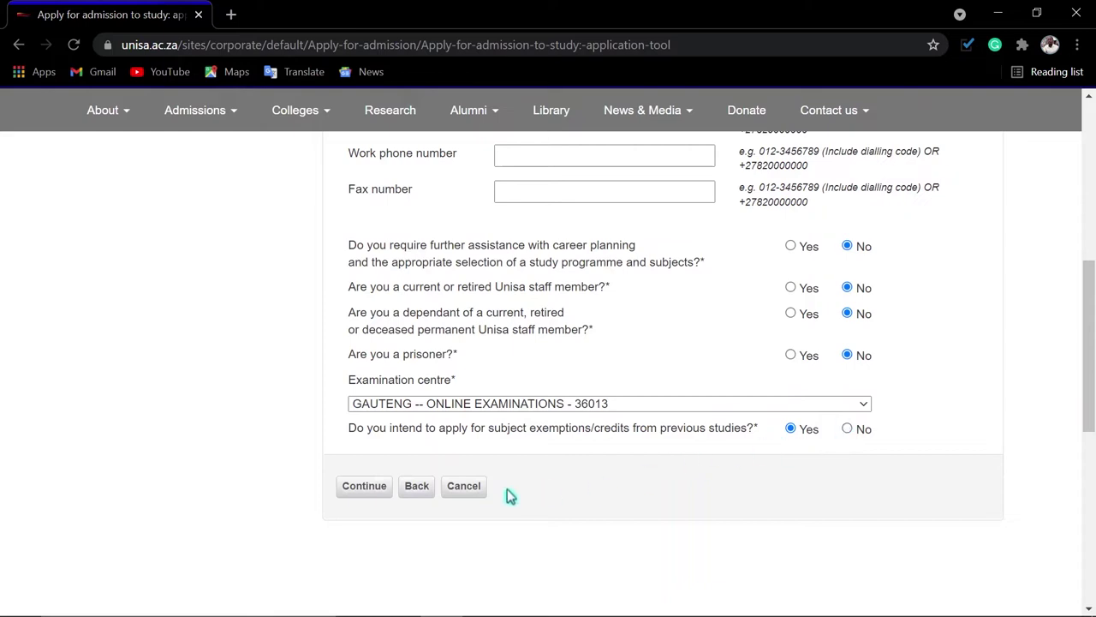
left_click(354, 489)
scroll(548, 445, "up", 5)
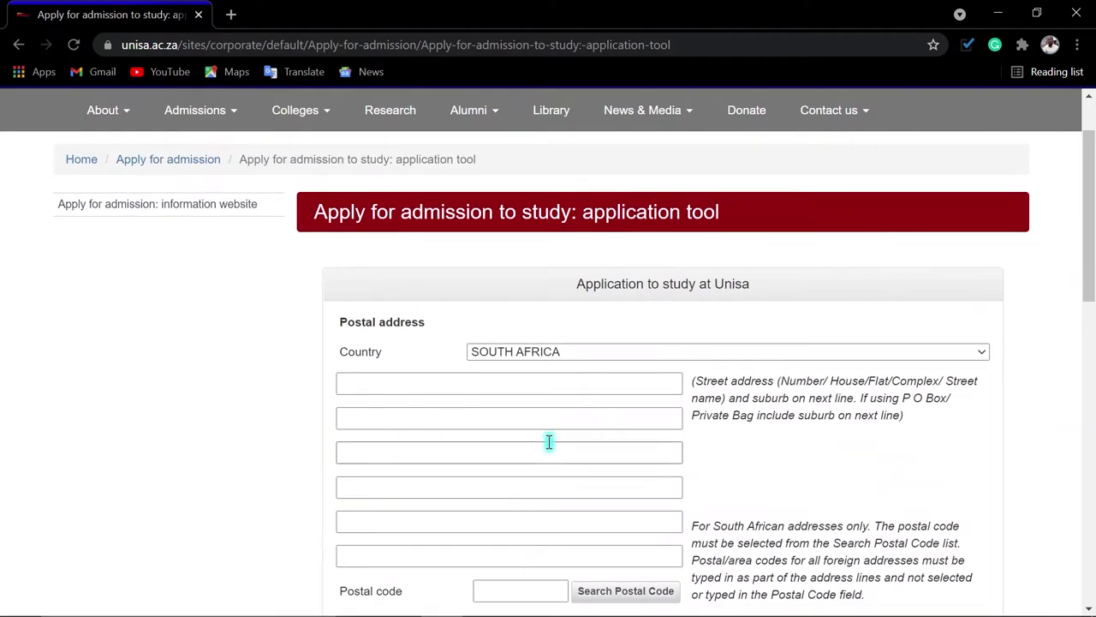
Enter the street address in the first postal address line
scroll(549, 442, "down", 3)
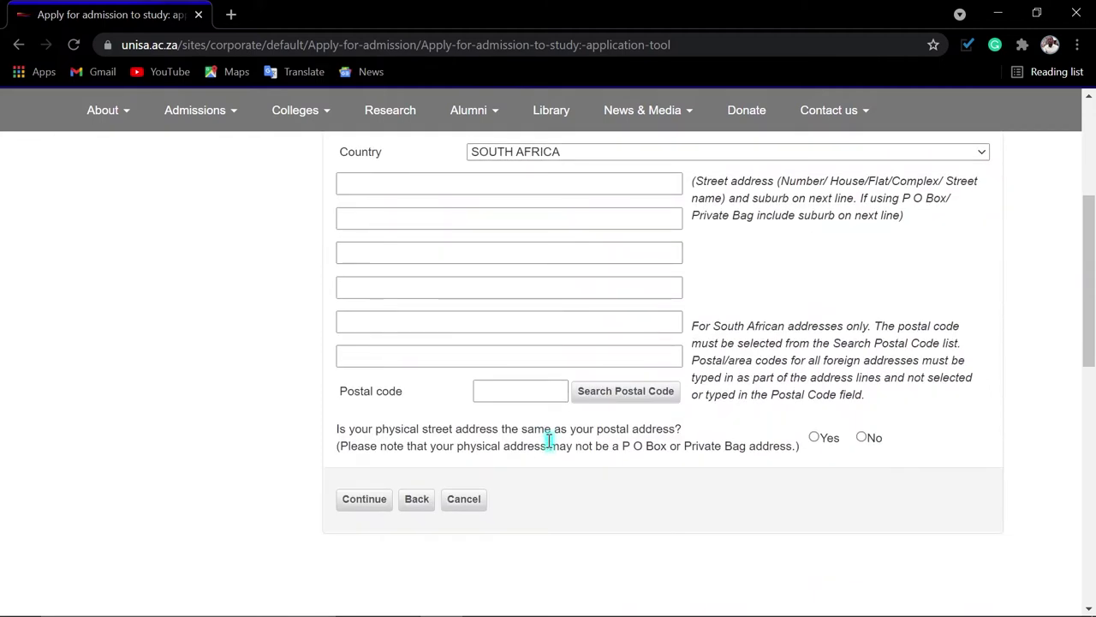
left_click(360, 188)
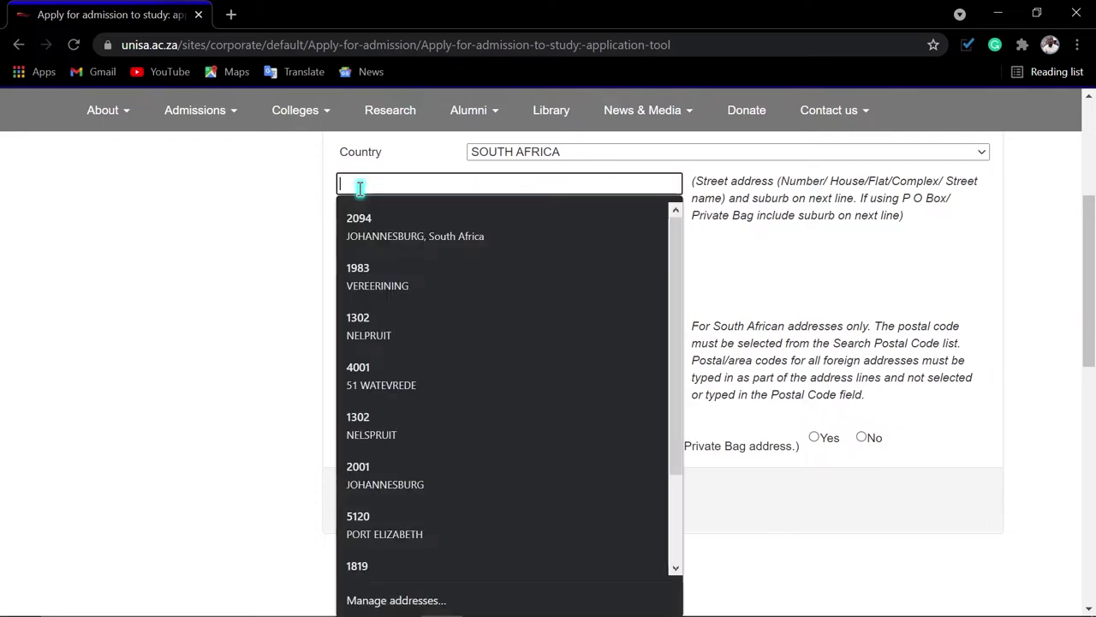
left_click(295, 197)
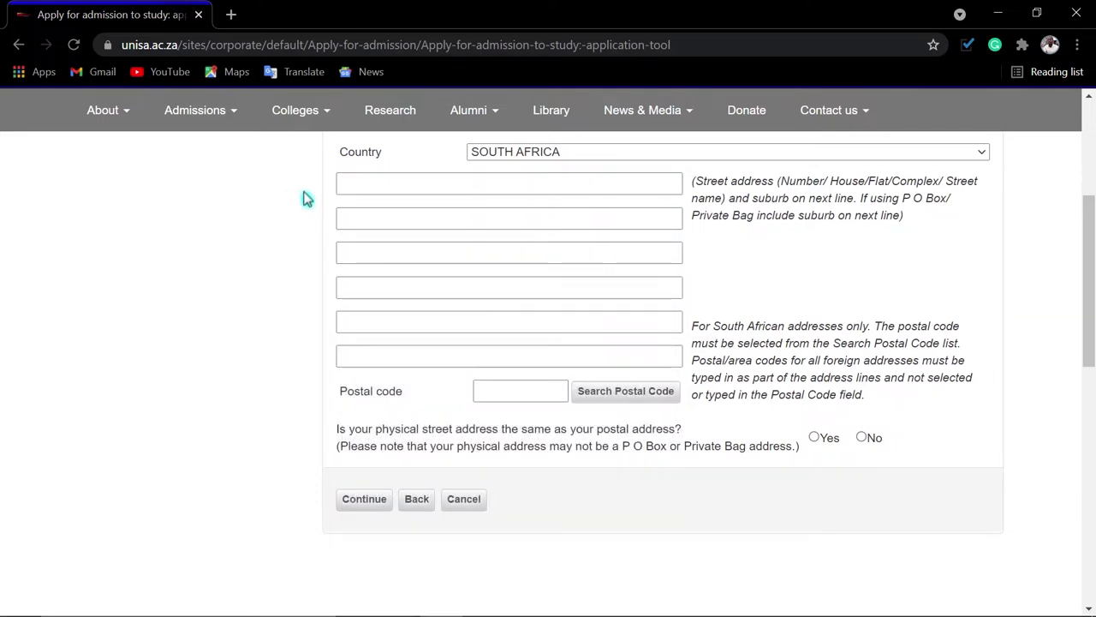
scroll(560, 252, "up", 3)
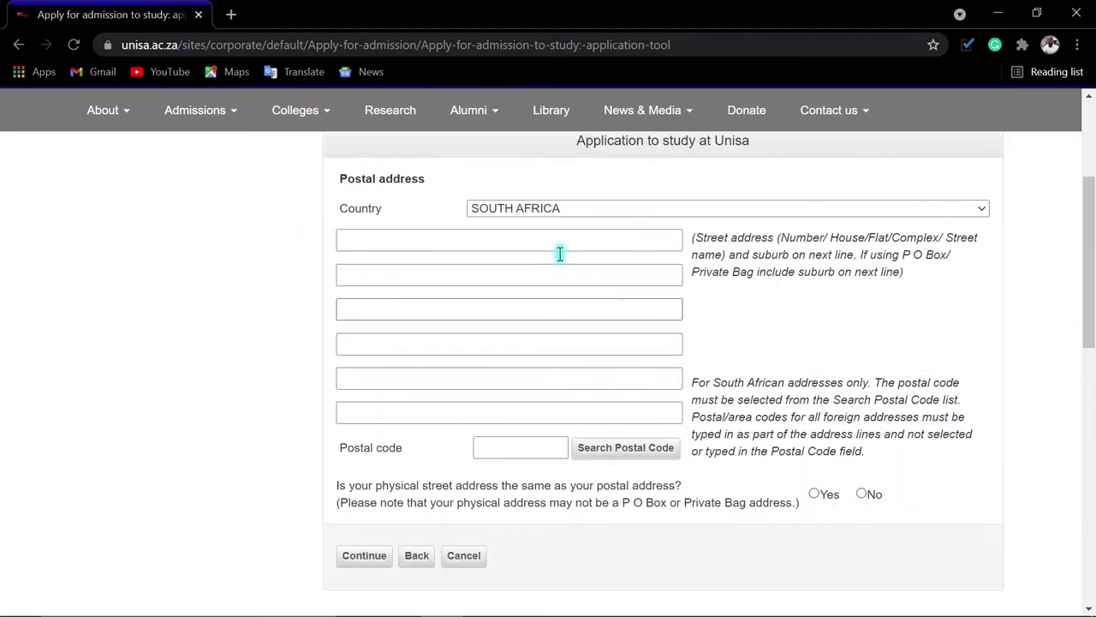
scroll(393, 371, "down", 3)
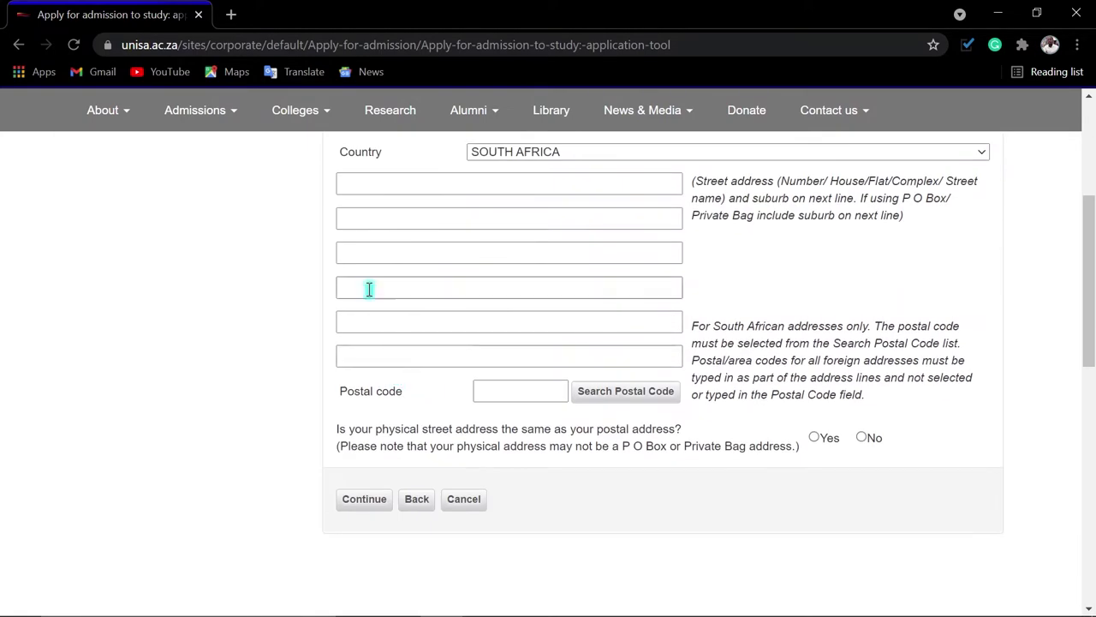
left_click(361, 187)
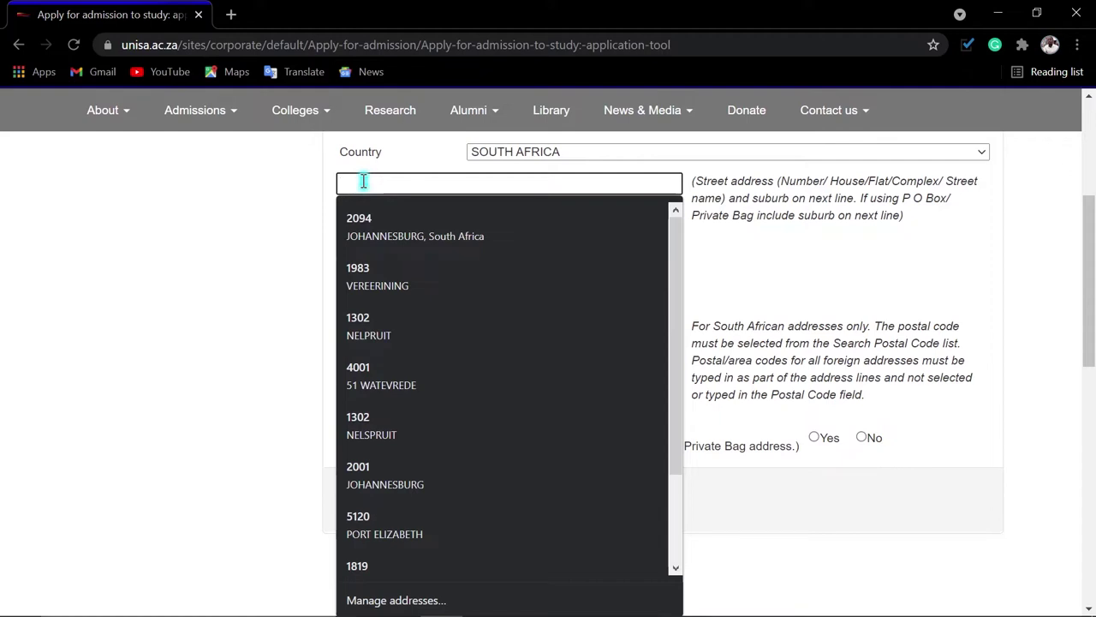
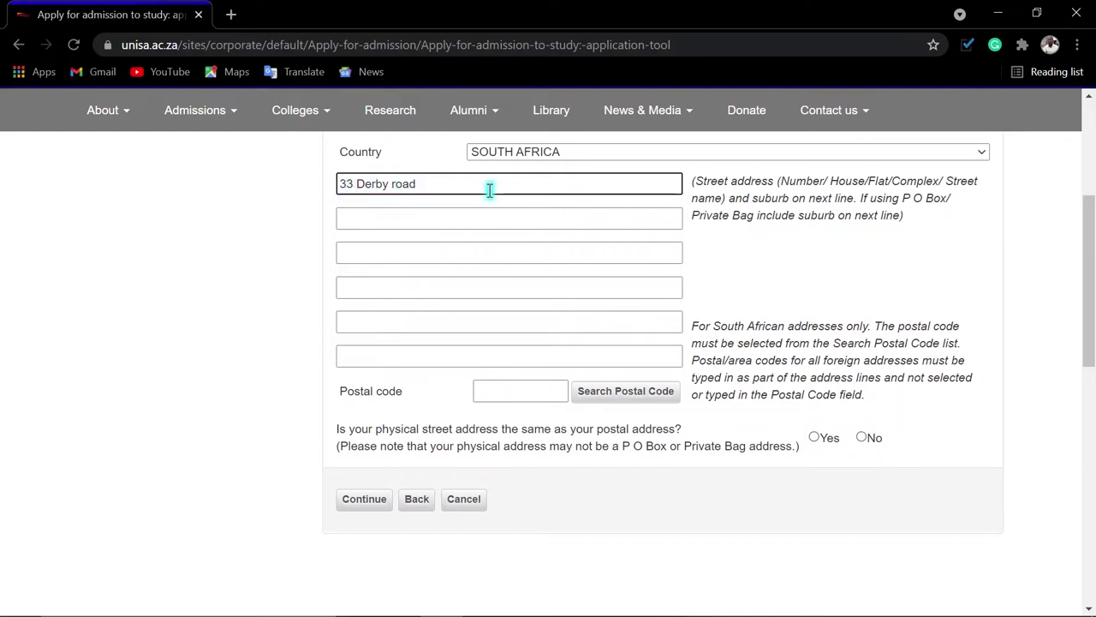
Enter the suburb in the second address line and select that suburb text
left_click(391, 221)
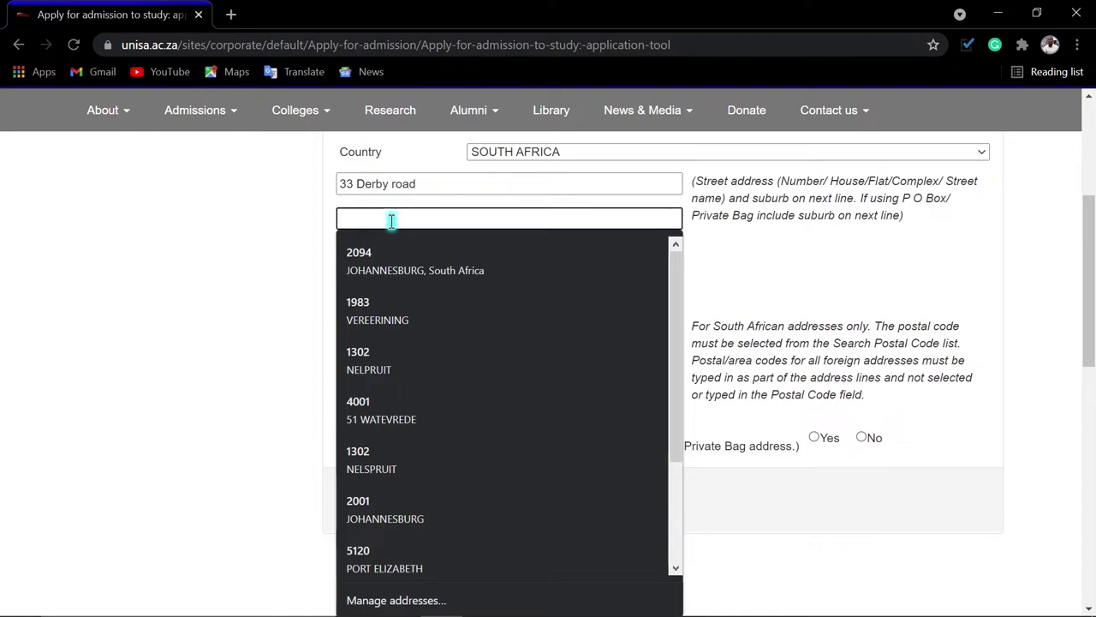
type("Lore")
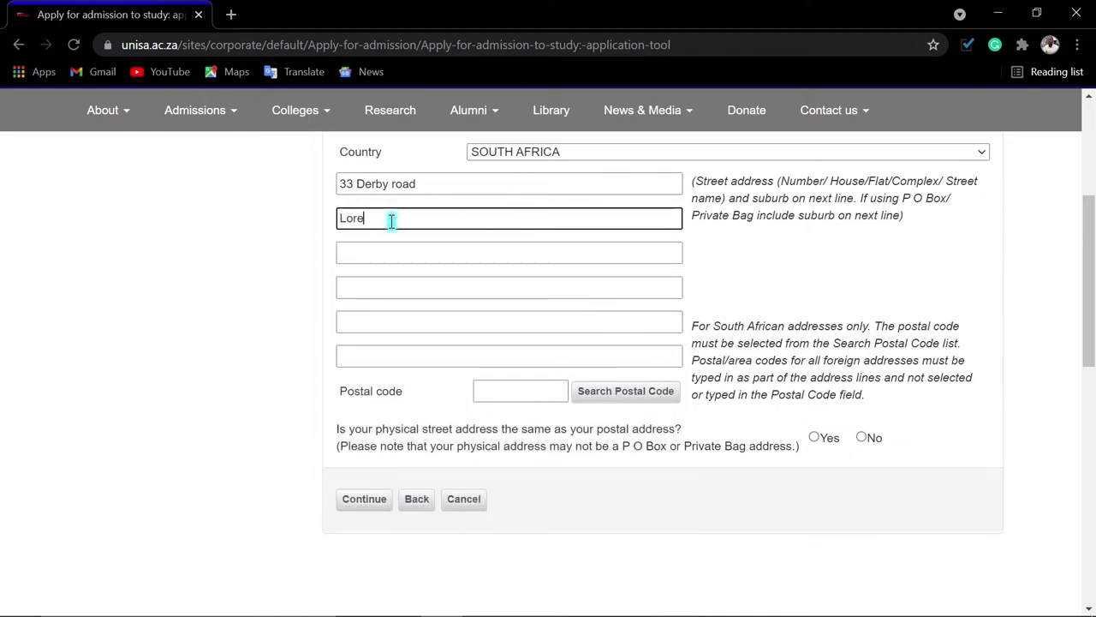
type("nt")
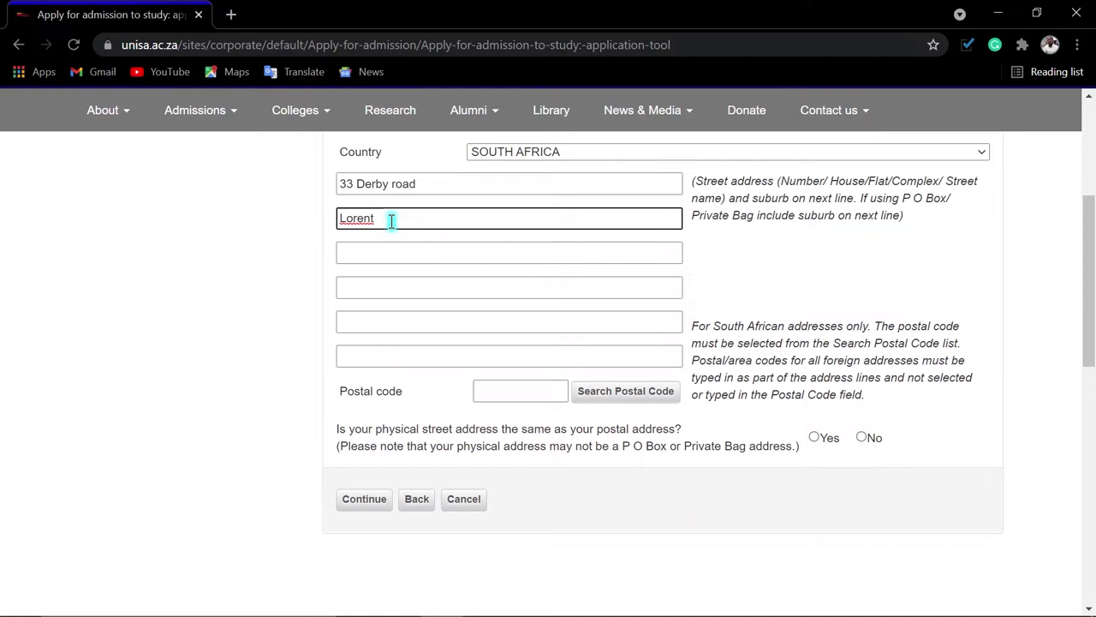
type("zville")
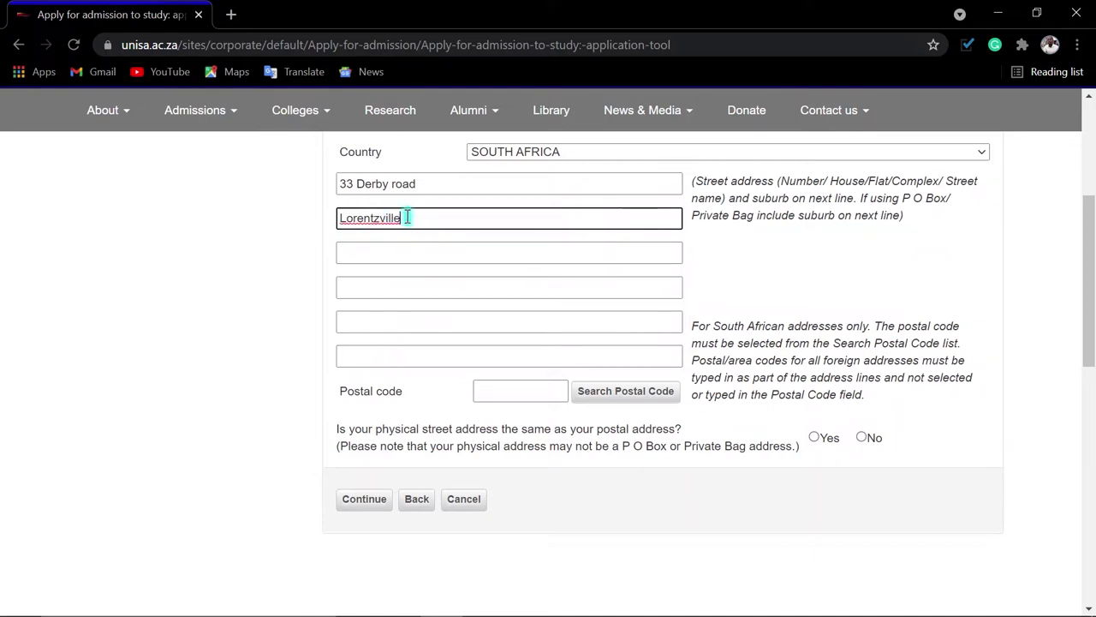
left_click_drag(406, 218, 341, 219)
key("ctrl+c")
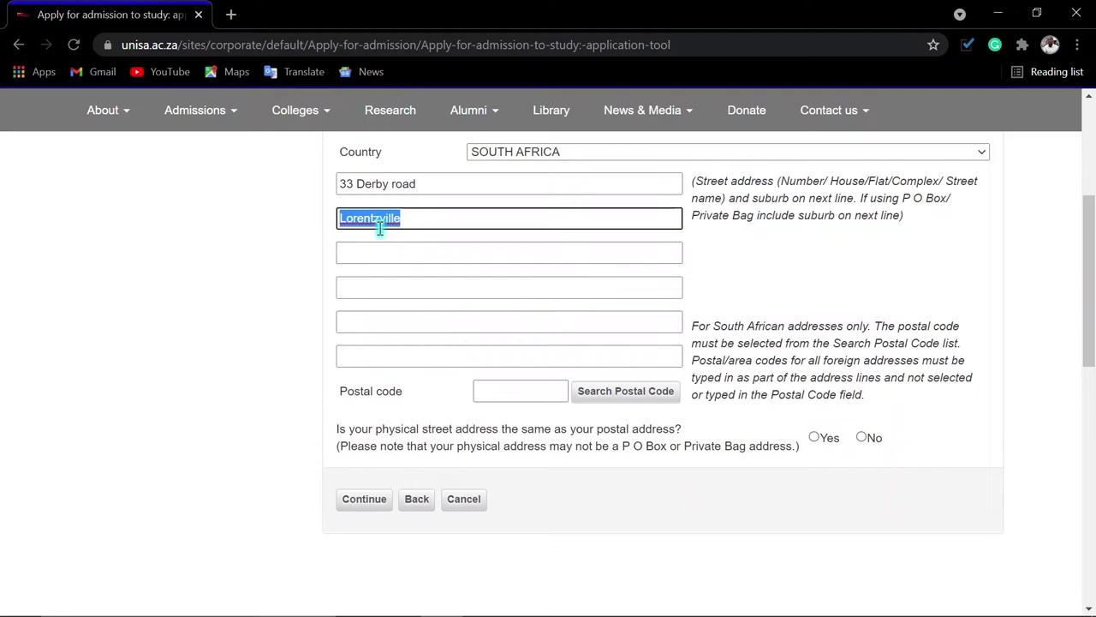
Search postal codes by pasting the copied suburb name into the Suburb search field
left_click(609, 394)
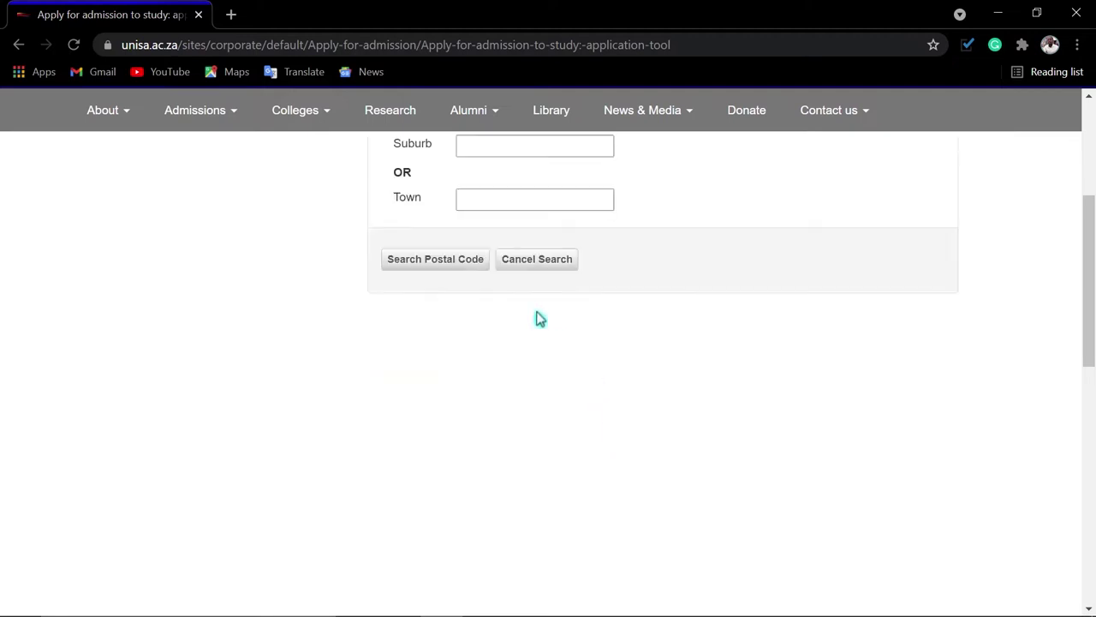
left_click(468, 343)
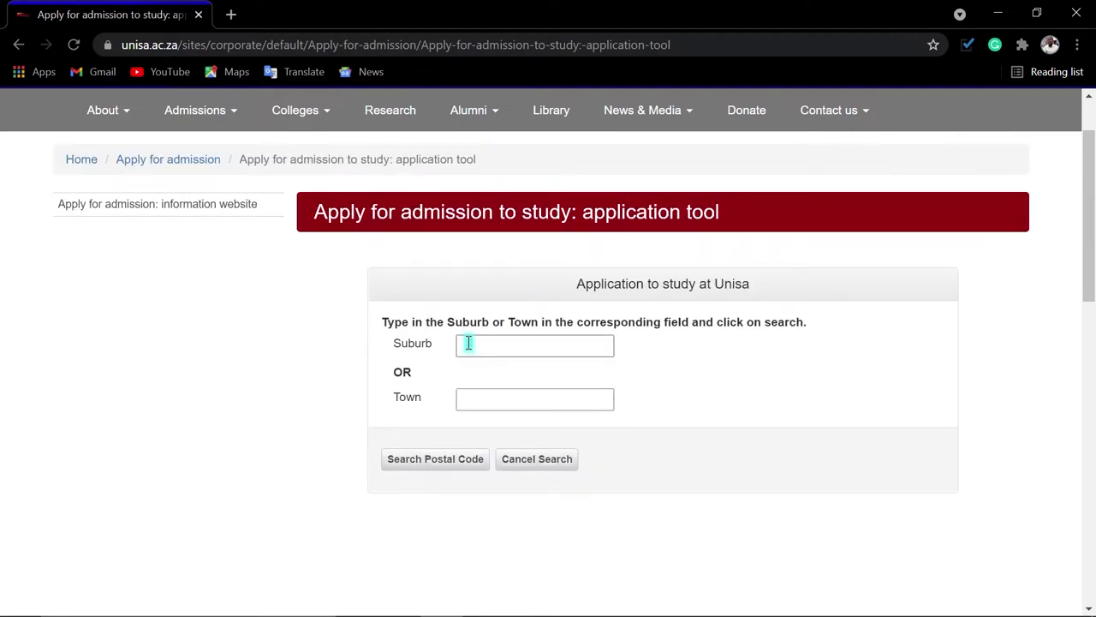
left_click(465, 398)
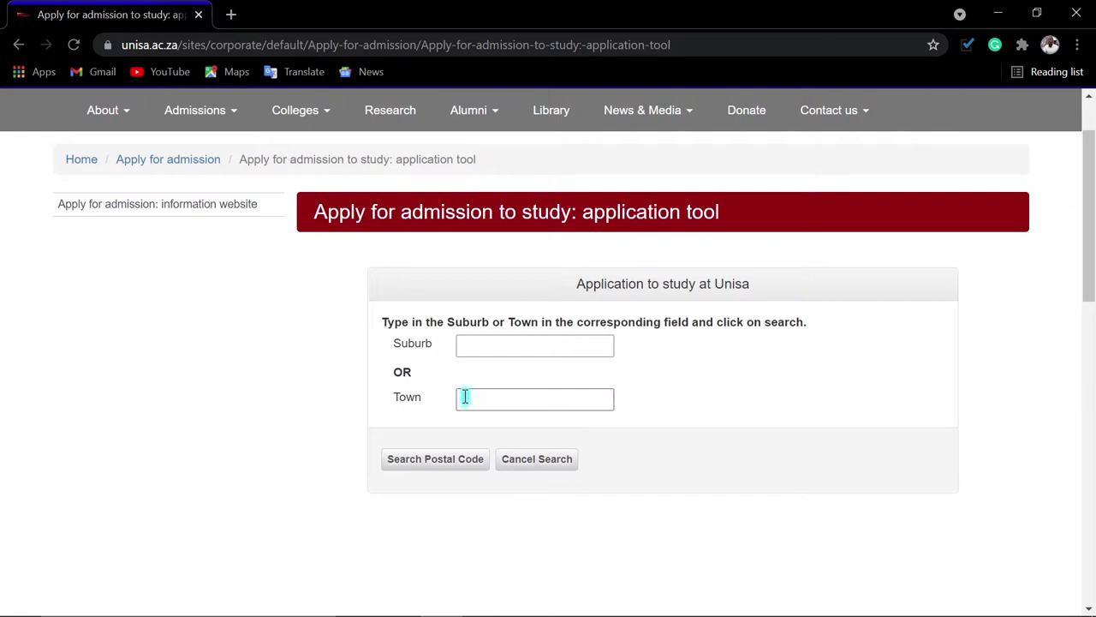
left_click(472, 345)
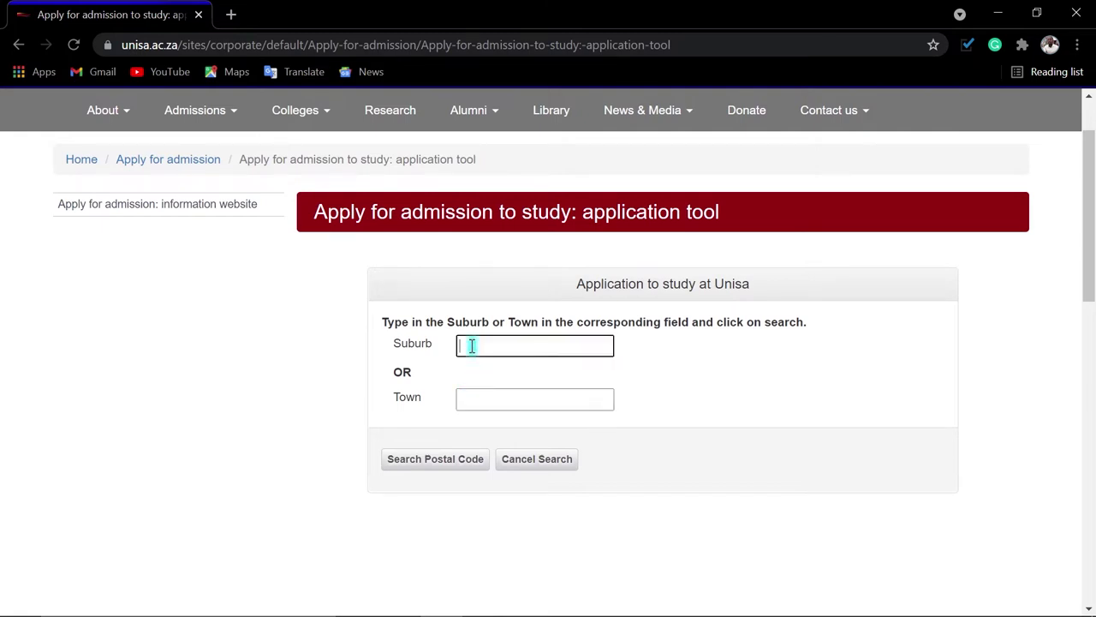
key("ctrl+v")
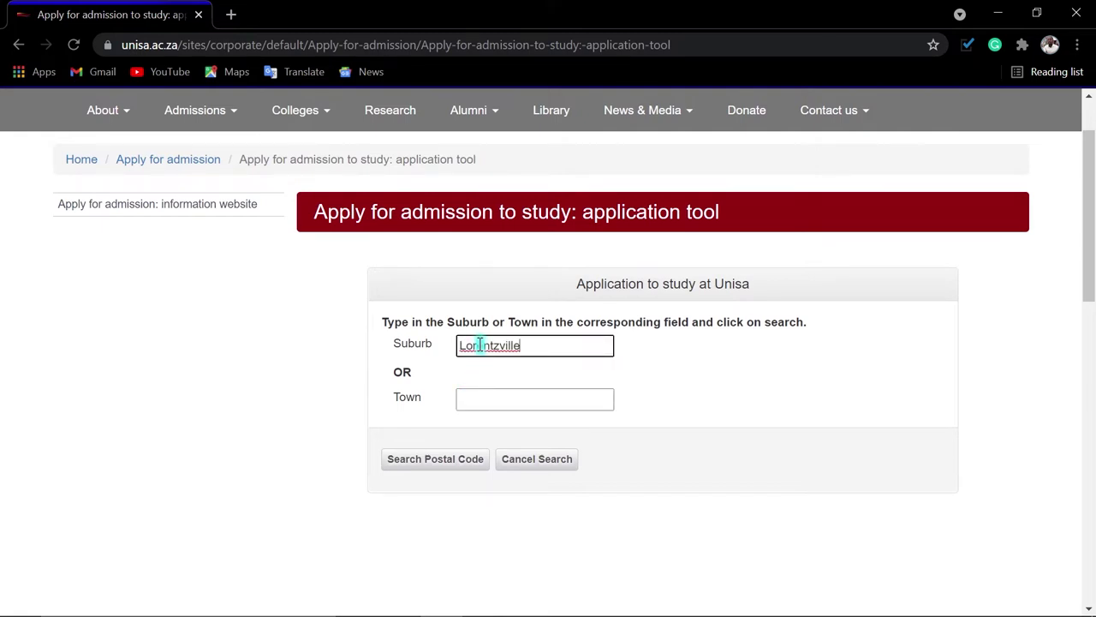
left_click(435, 462)
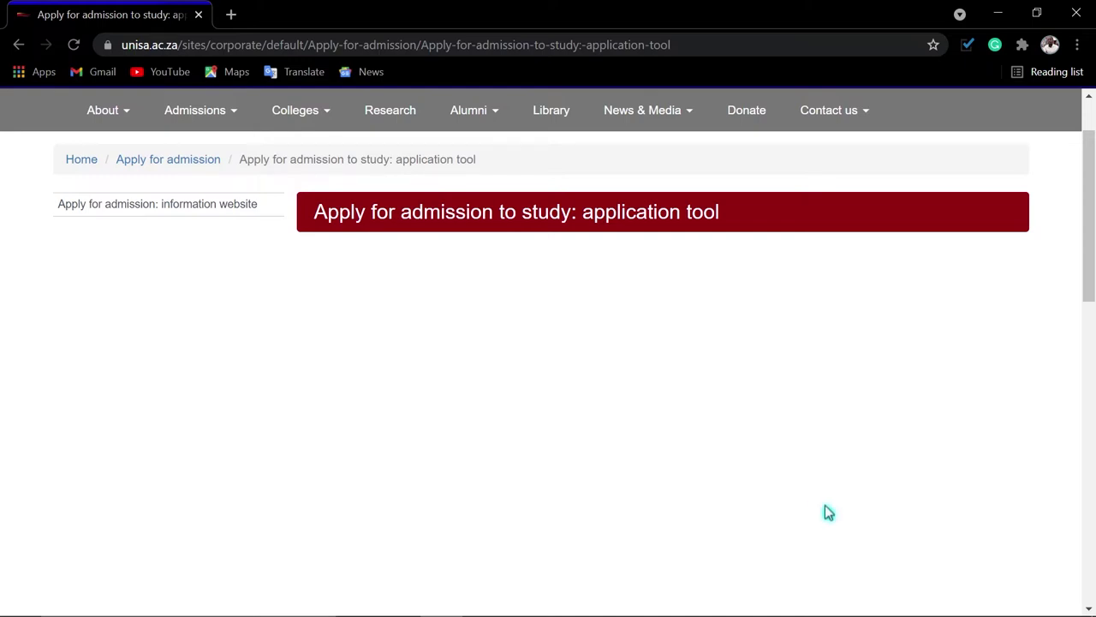
Pick the single matching postal code and accept it into the postal address
left_click(568, 500)
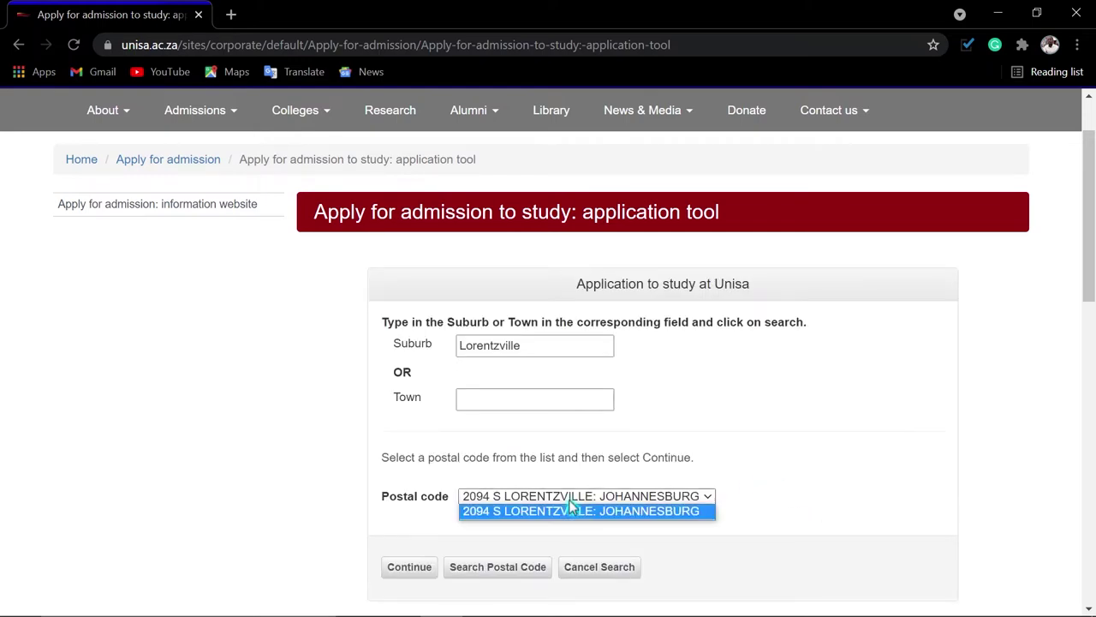
left_click(572, 507)
left_click(570, 502)
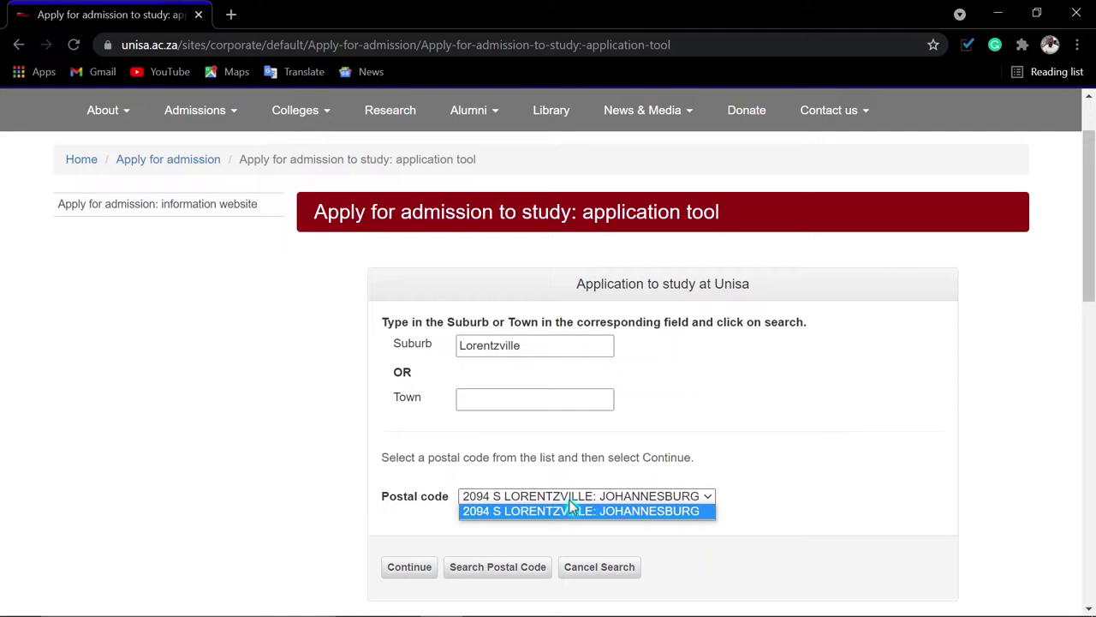
left_click(520, 506)
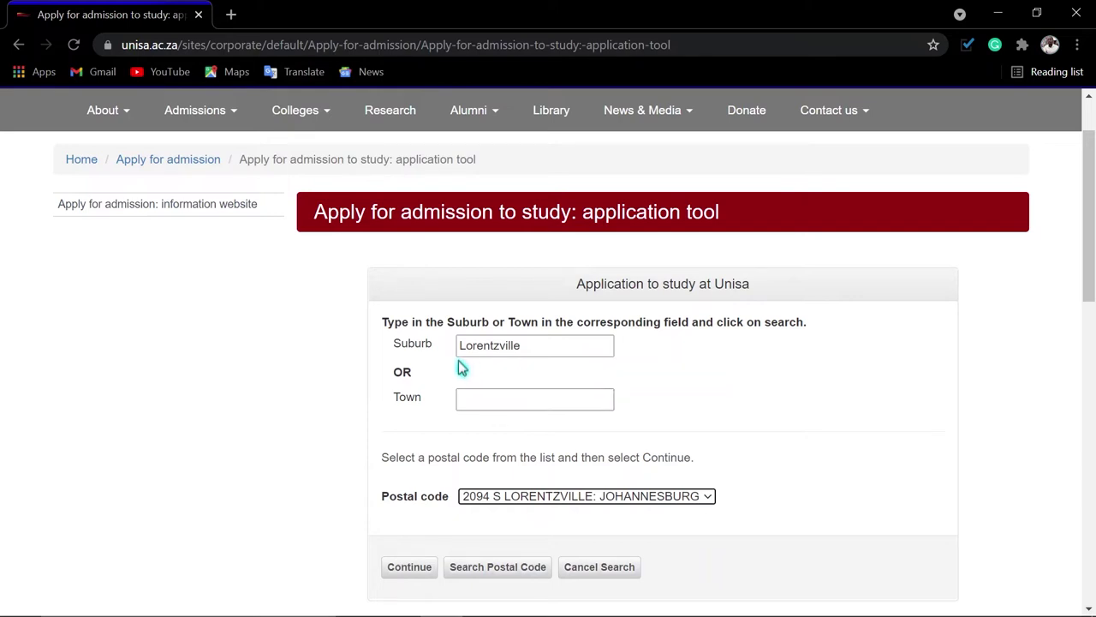
left_click(409, 573)
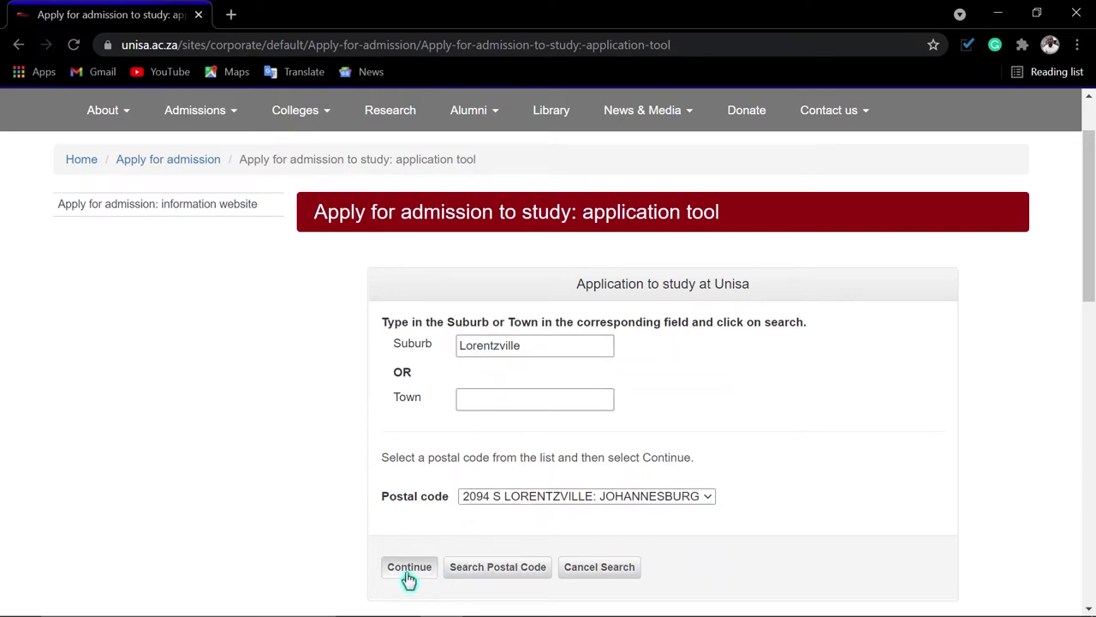
scroll(513, 417, "down", 2)
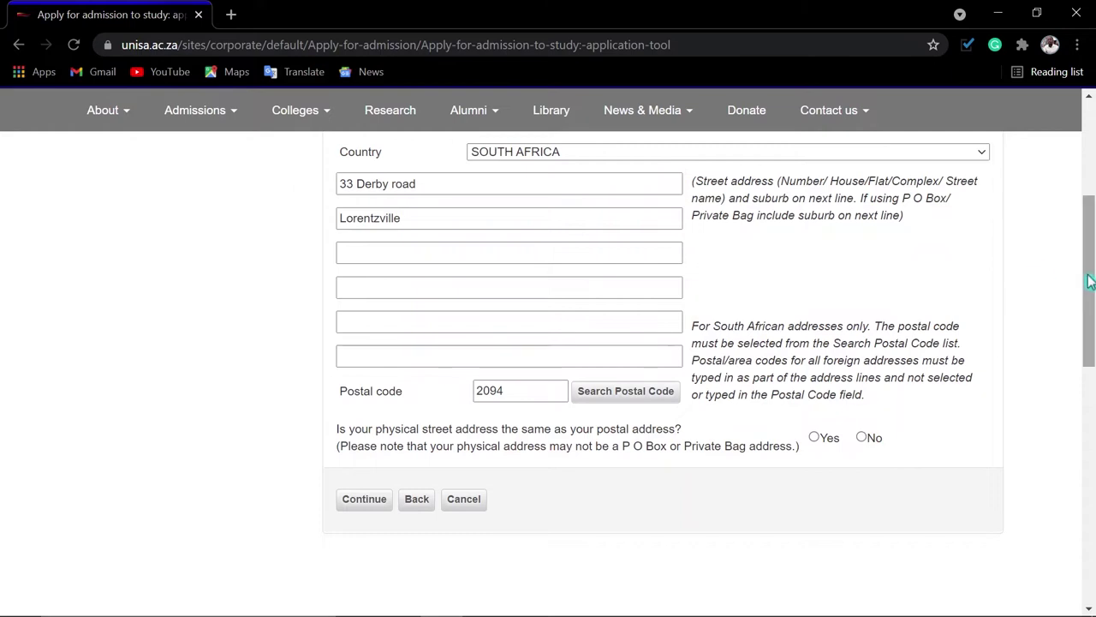
Answer Yes that the physical address equals the postal address and submit it
scroll(1089, 274, "up", 1)
scroll(1090, 274, "up", 1)
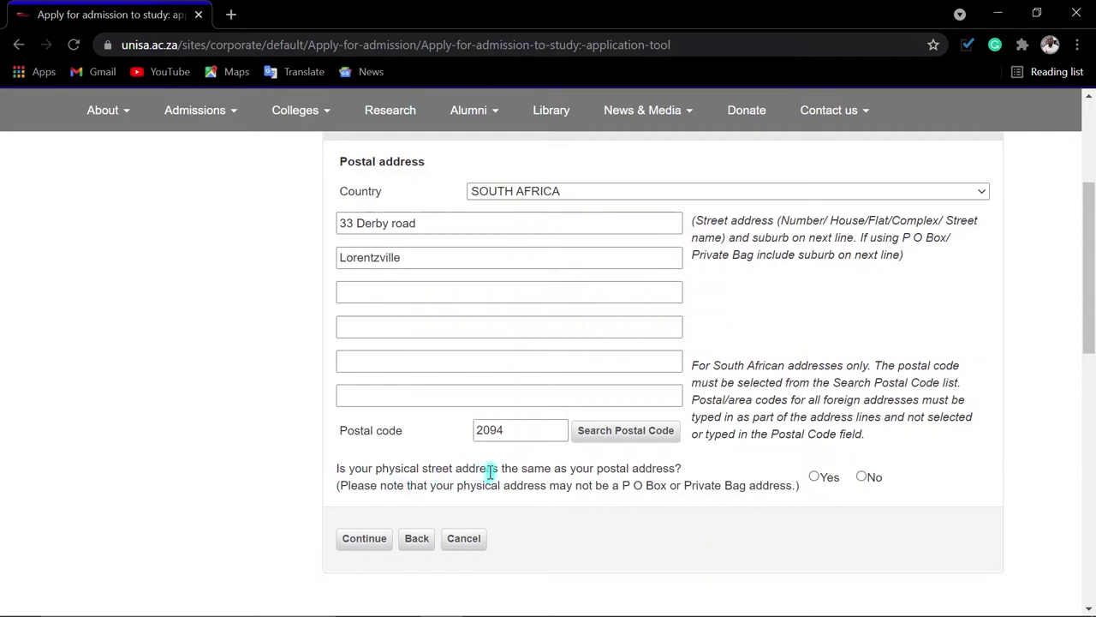
left_click(814, 477)
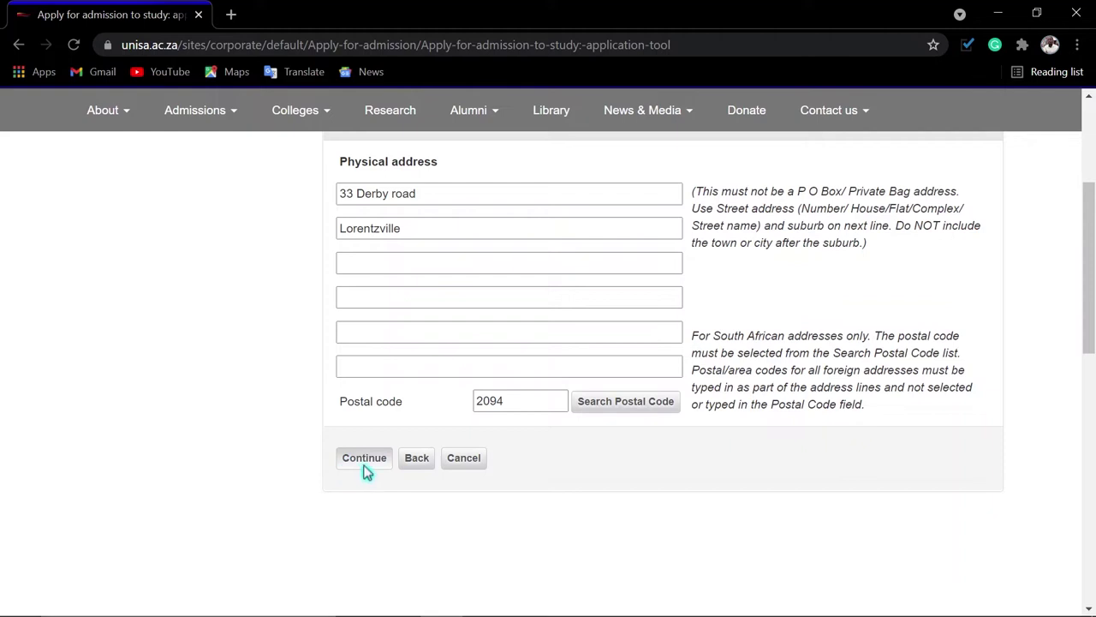
left_click(364, 466)
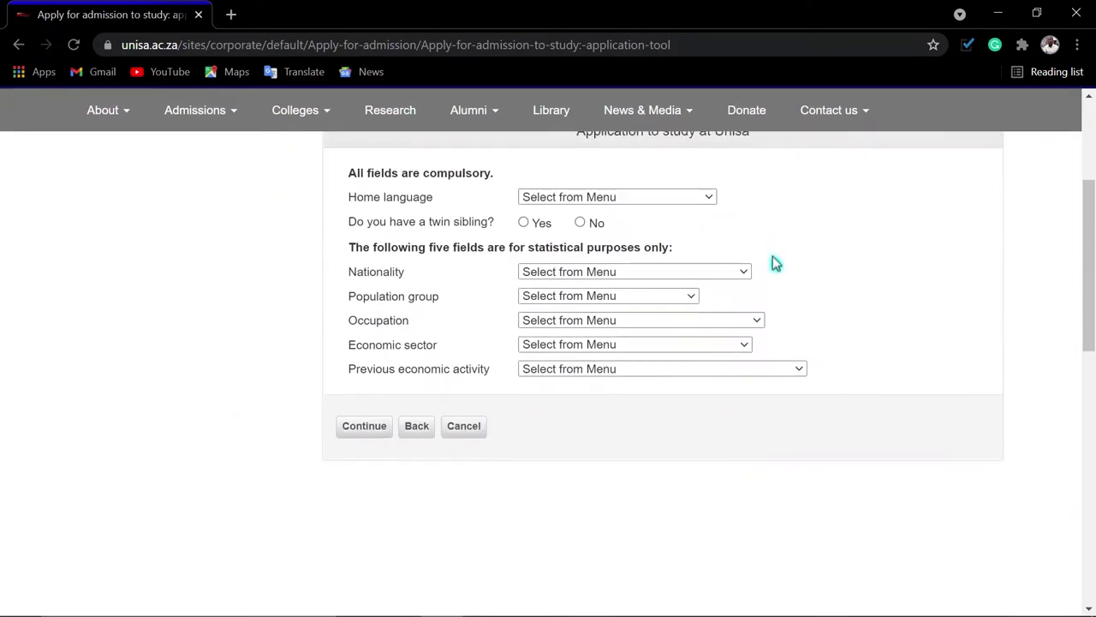
Set home language SISWATI, no twin, nationality SOUTH AFRICA and population group AFRICAN
left_click(602, 190)
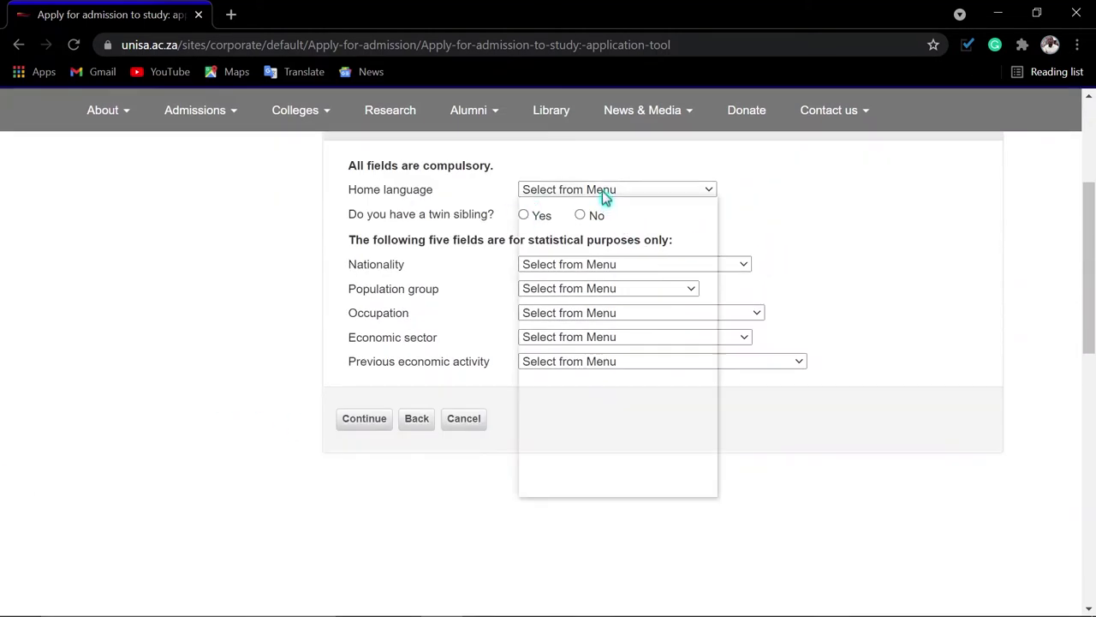
key("Escape")
type("sis")
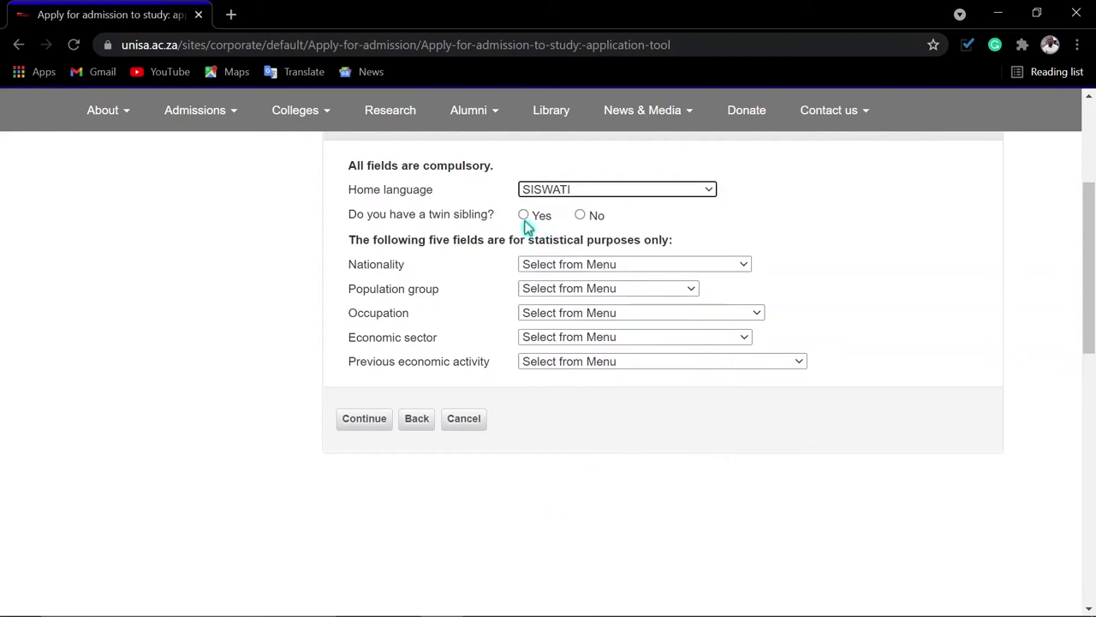
left_click(582, 215)
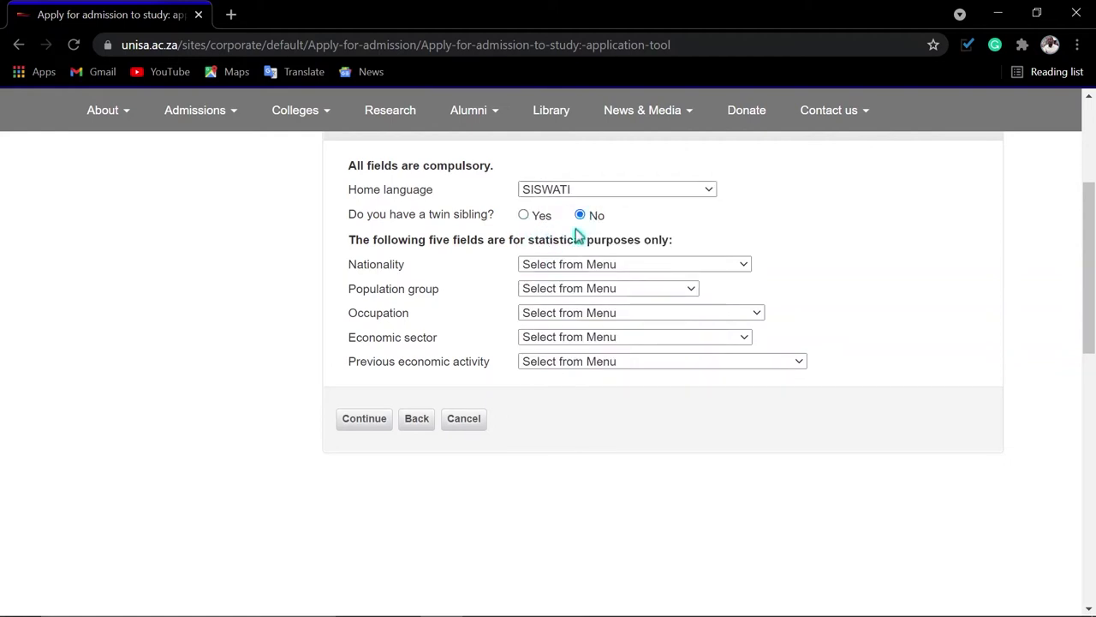
left_click(569, 266)
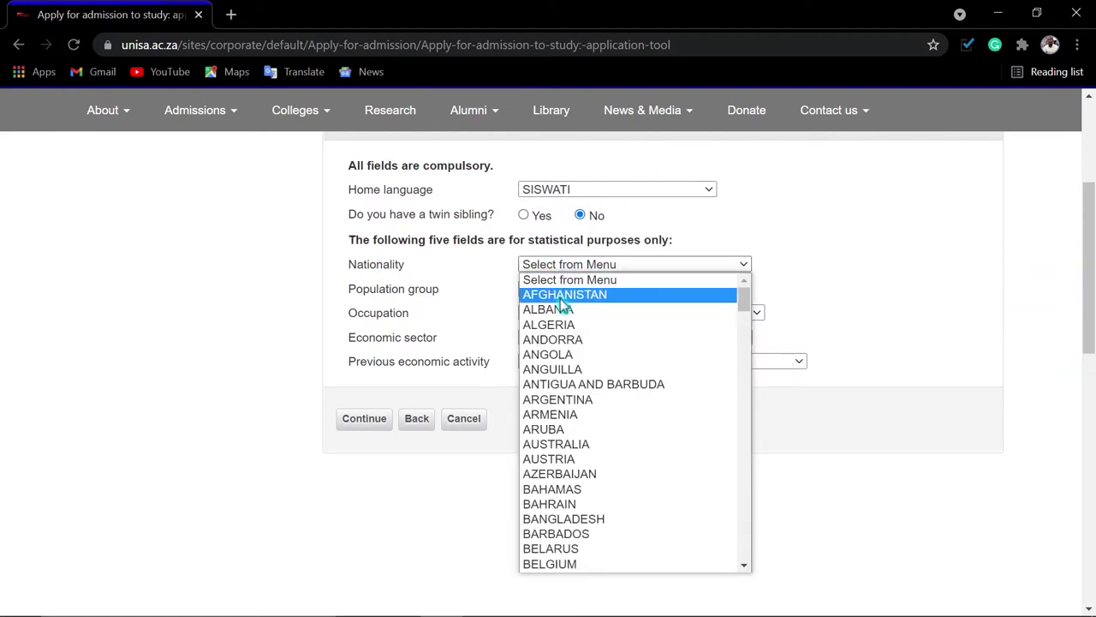
type("sou")
key("Return")
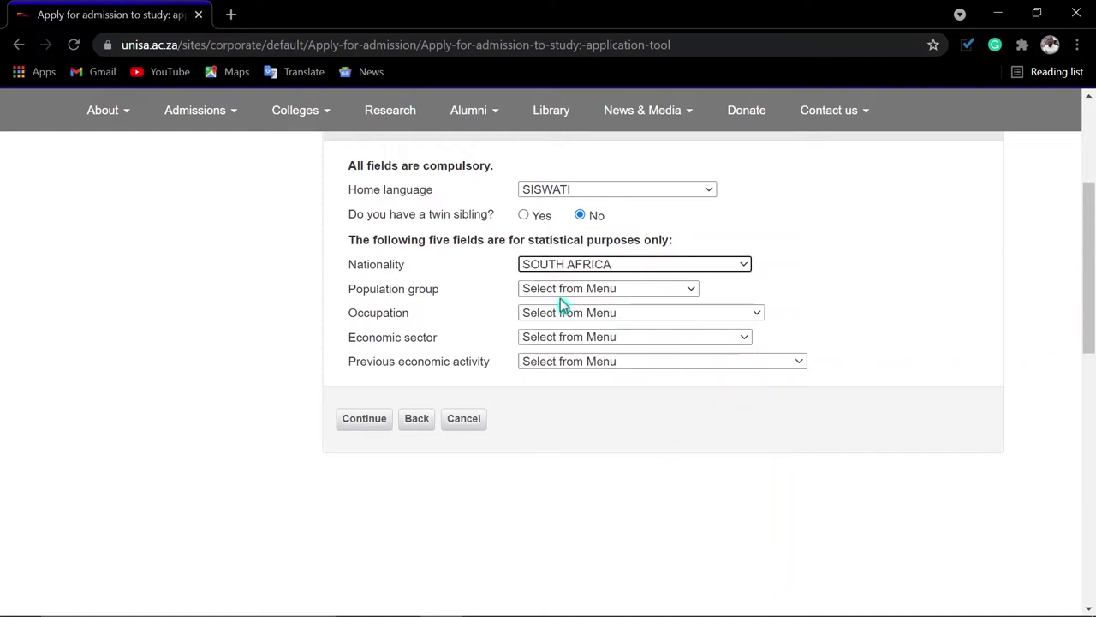
left_click(558, 288)
left_click(557, 318)
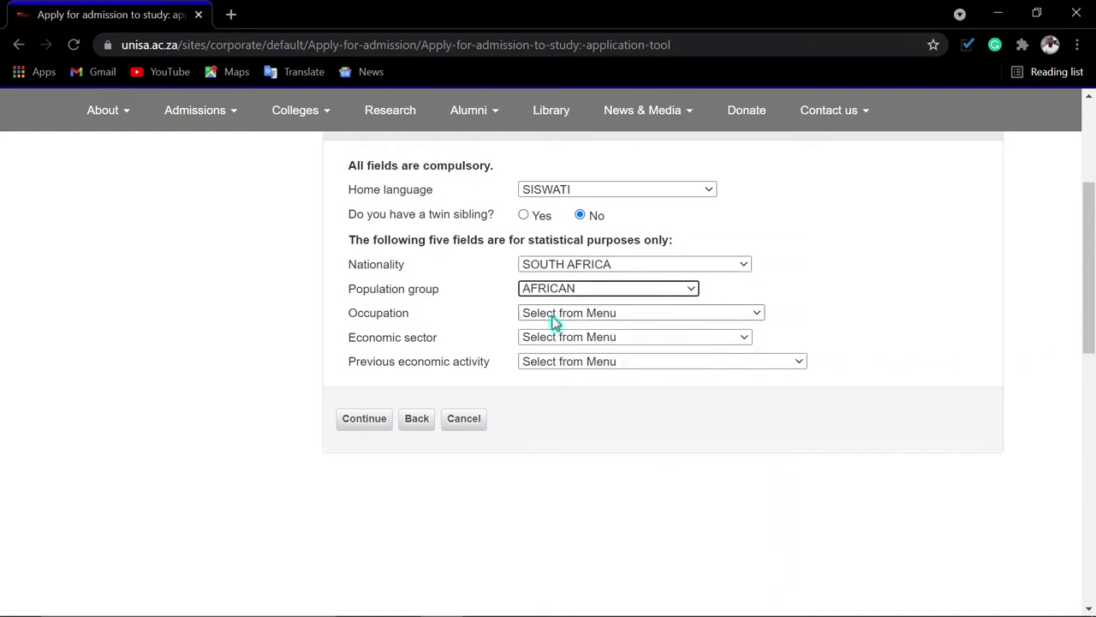
Set the occupation to UNEMPLOYED
left_click(555, 315)
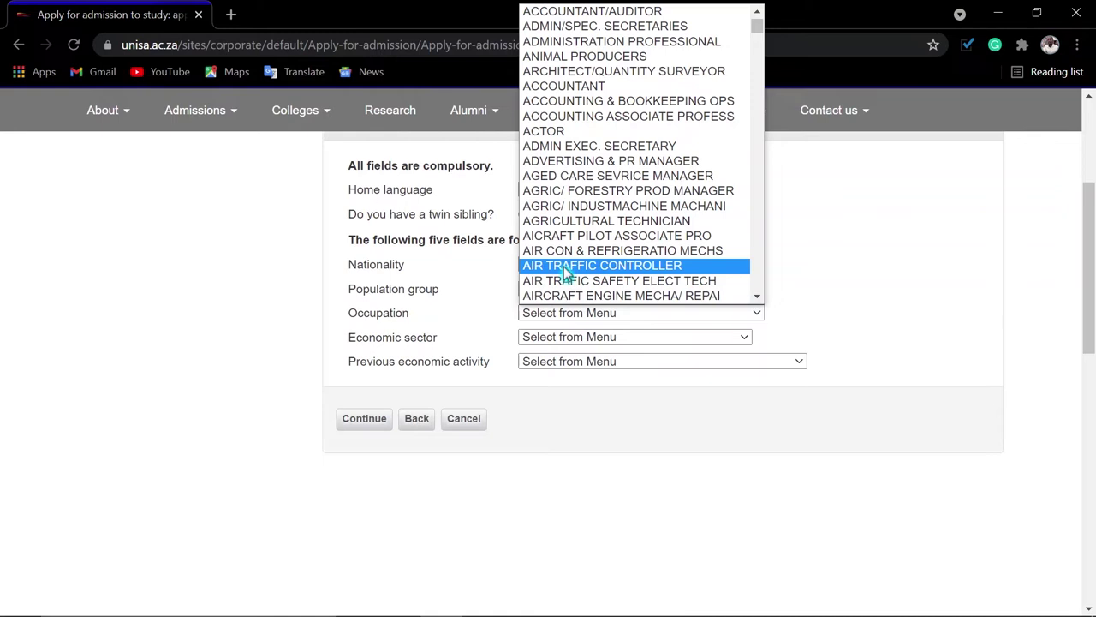
key("u")
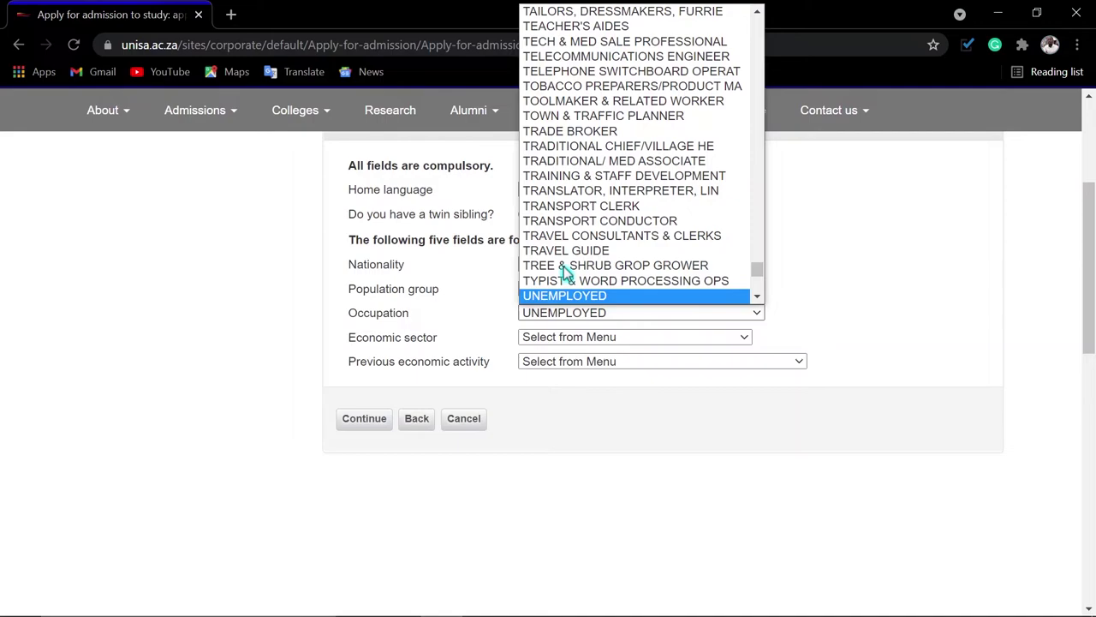
scroll(563, 268, "up", 15)
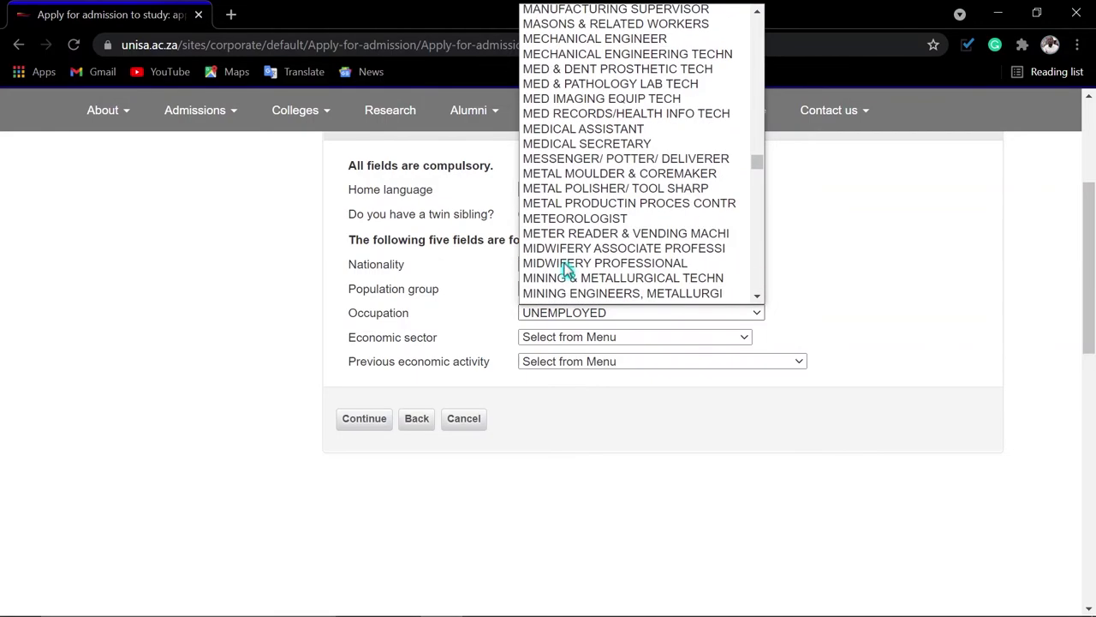
scroll(563, 268, "up", 10)
scroll(567, 271, "up", 15)
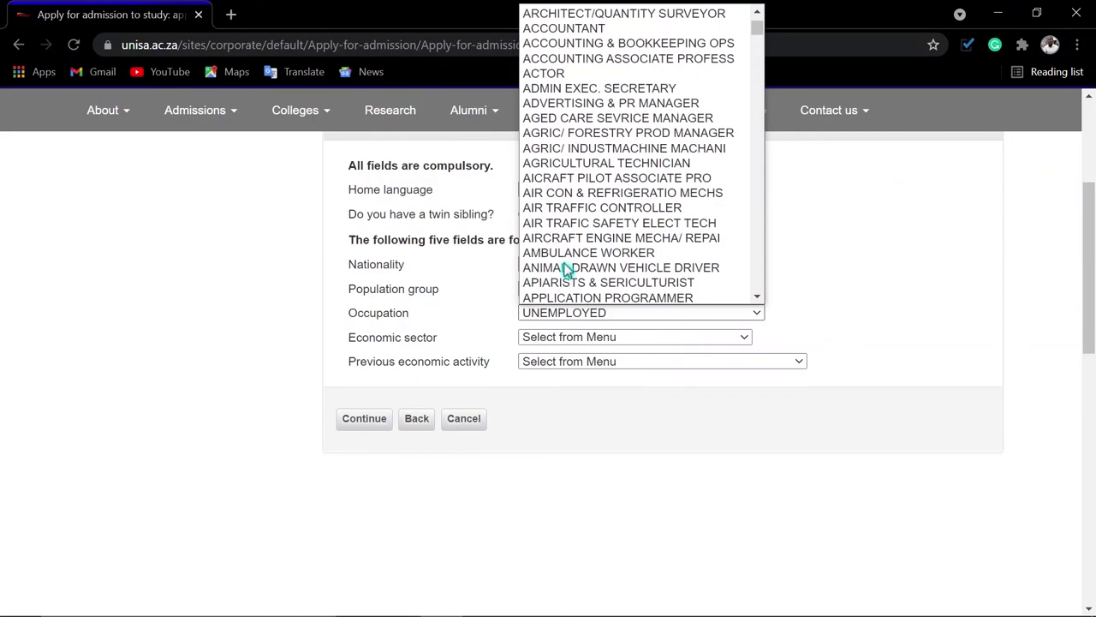
scroll(567, 270, "up", 2)
scroll(565, 269, "down", 20)
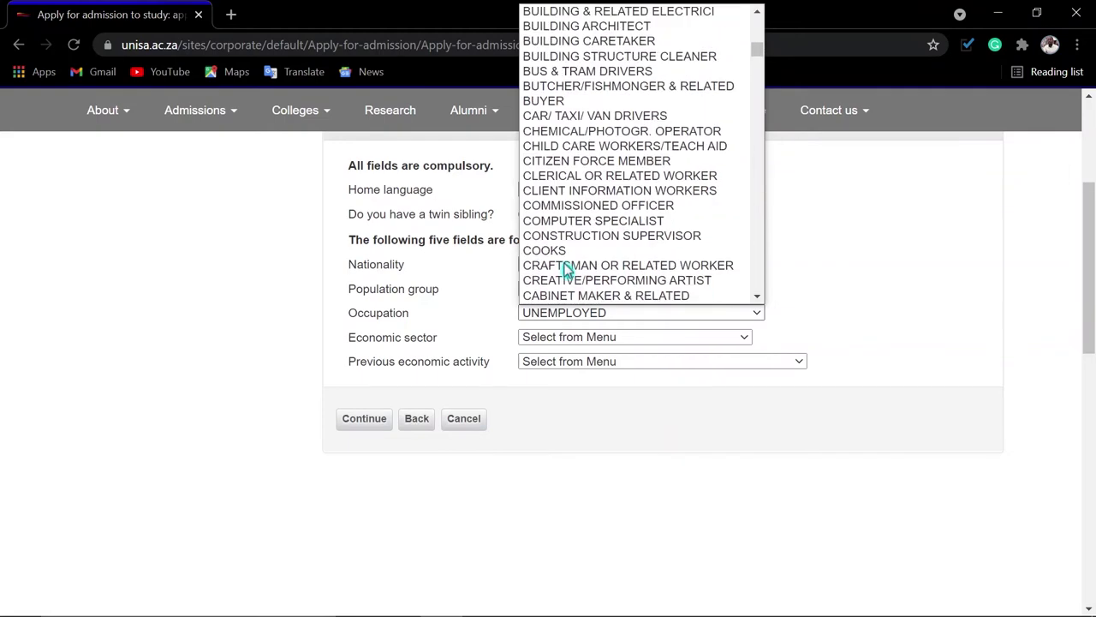
scroll(567, 271, "down", 10)
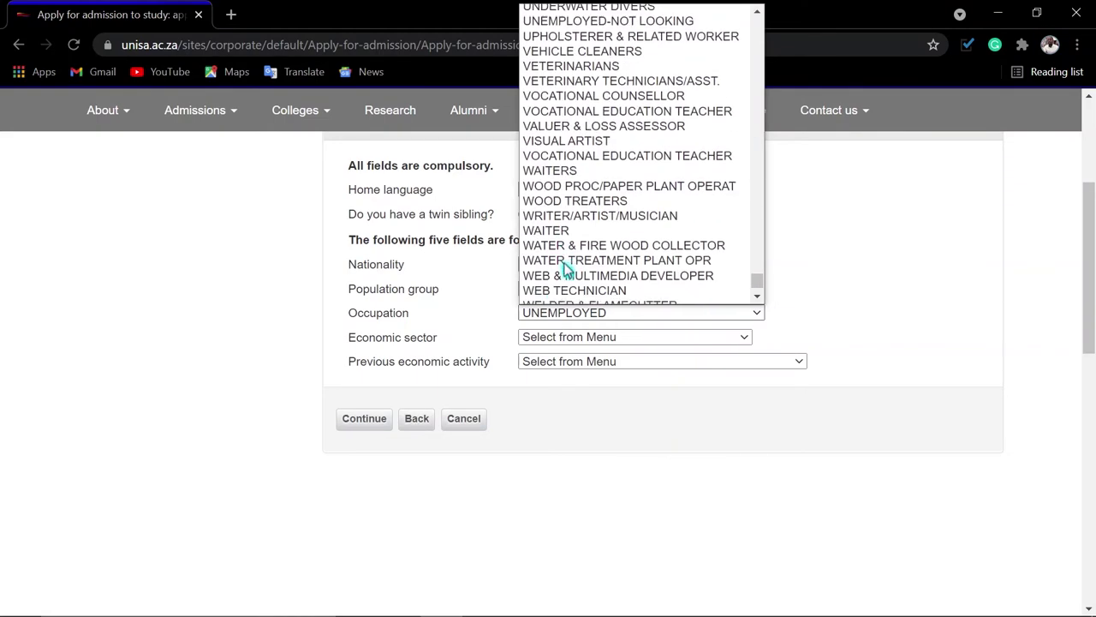
key("h")
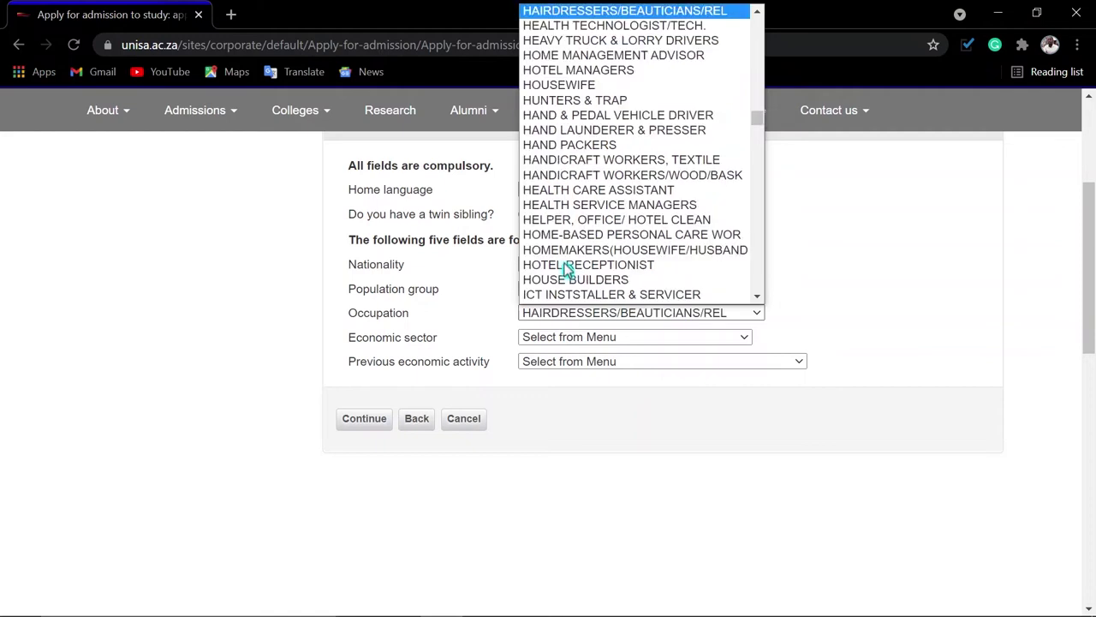
key("u")
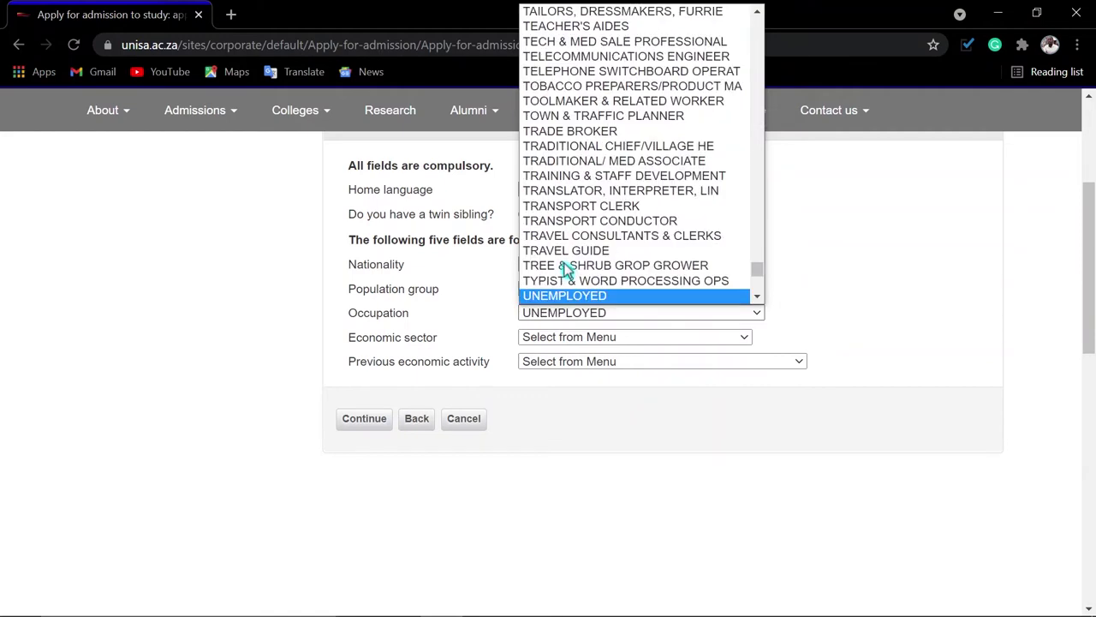
key("Return")
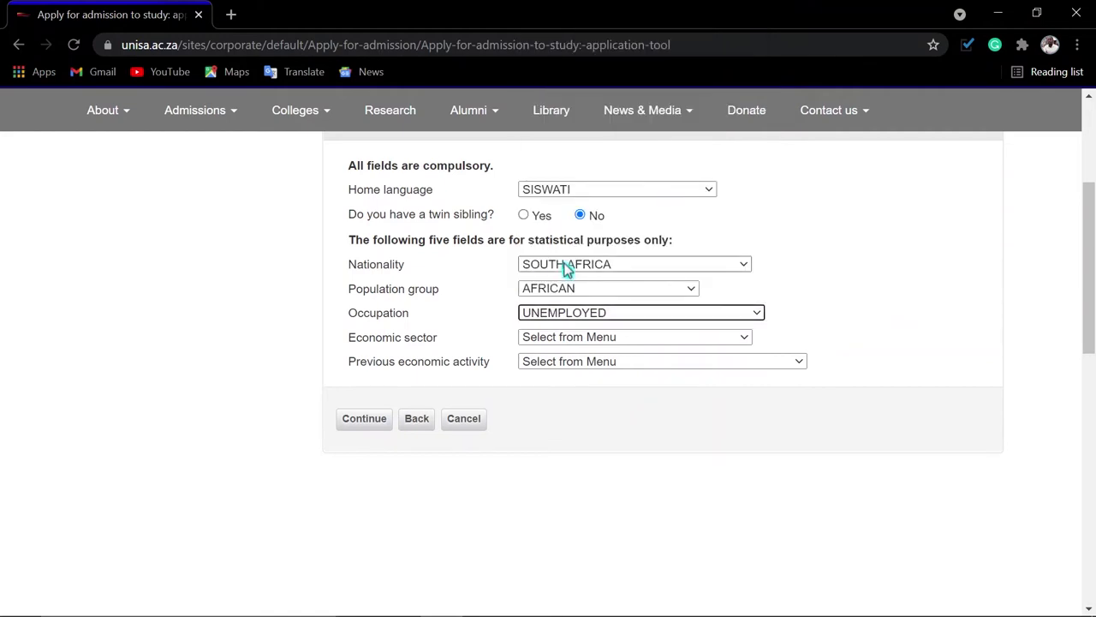
Set economic sector NOT APPLICABLE (UNEMPLOYED), previous activity UNIVERSITY STUDENT, and continue
left_click(577, 341)
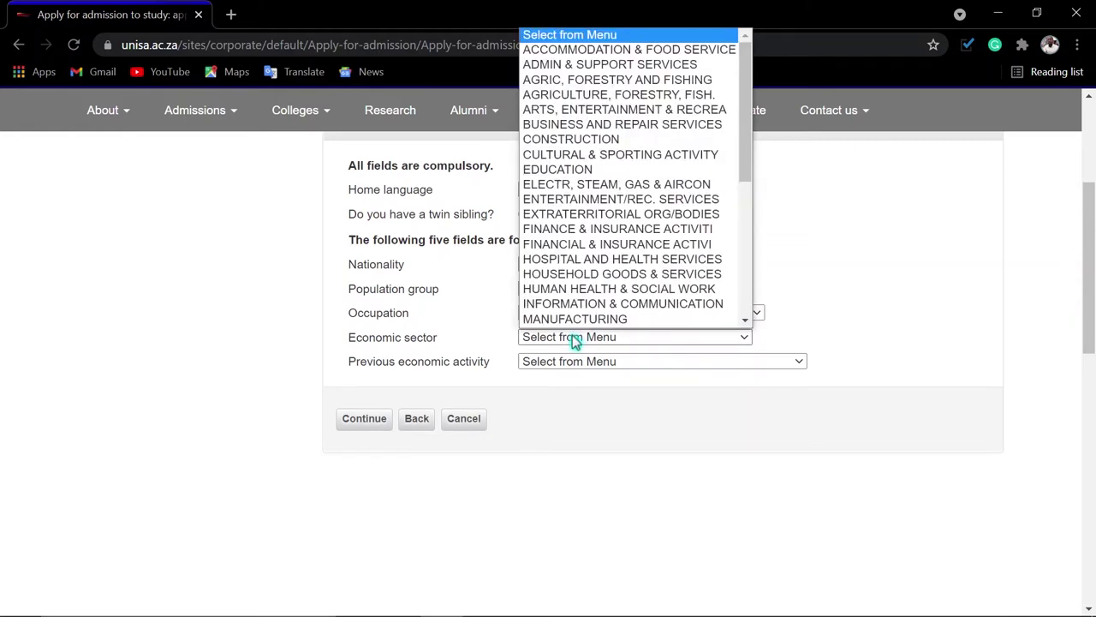
key("n")
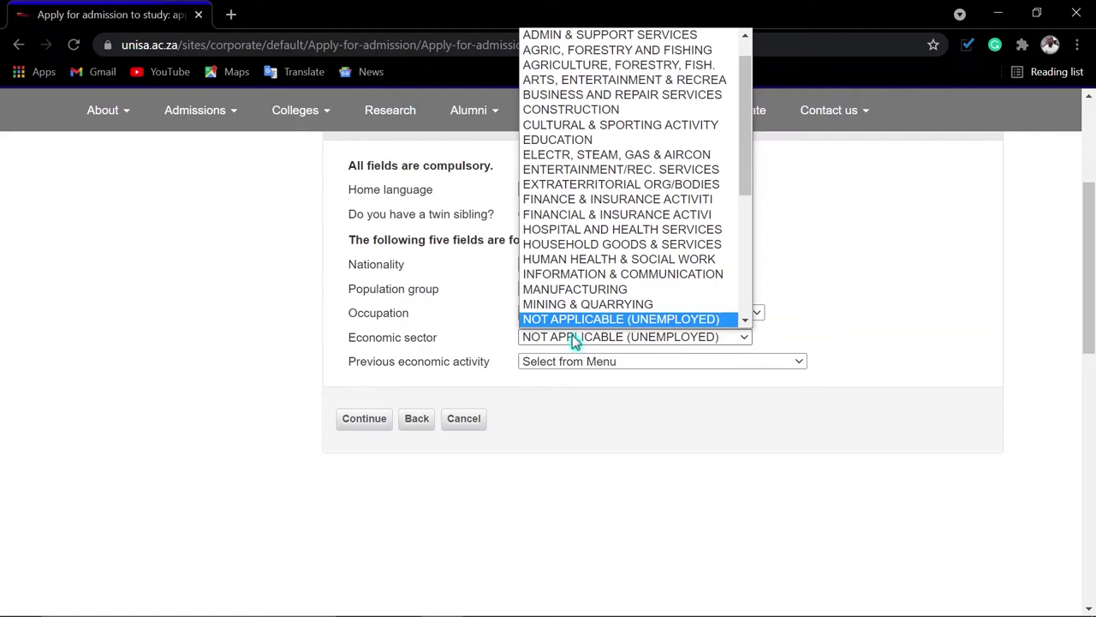
key("Return")
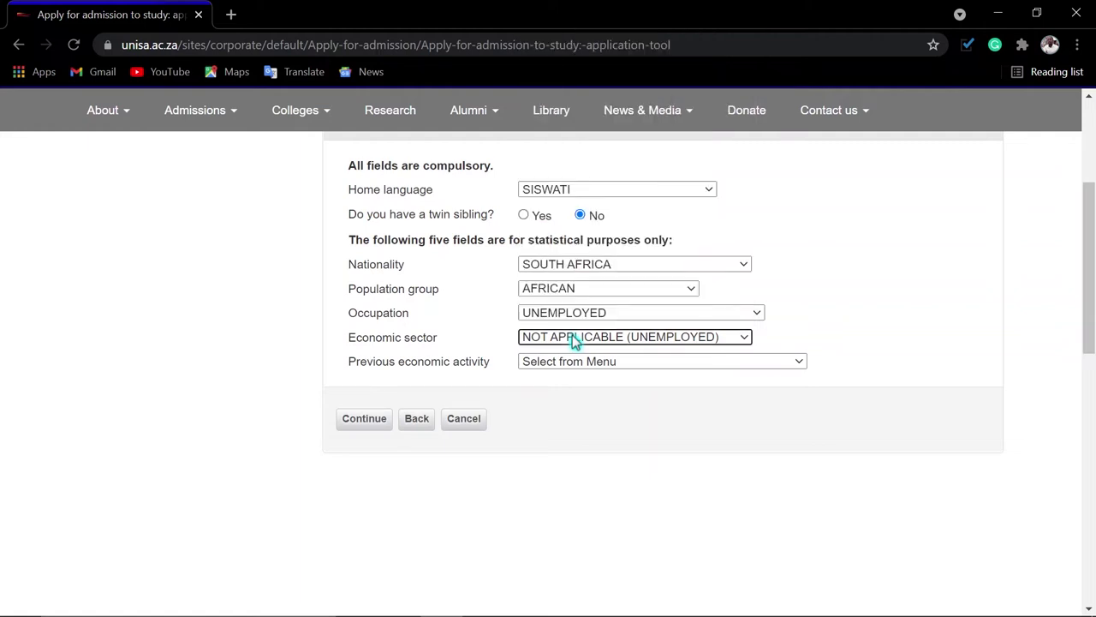
left_click(574, 370)
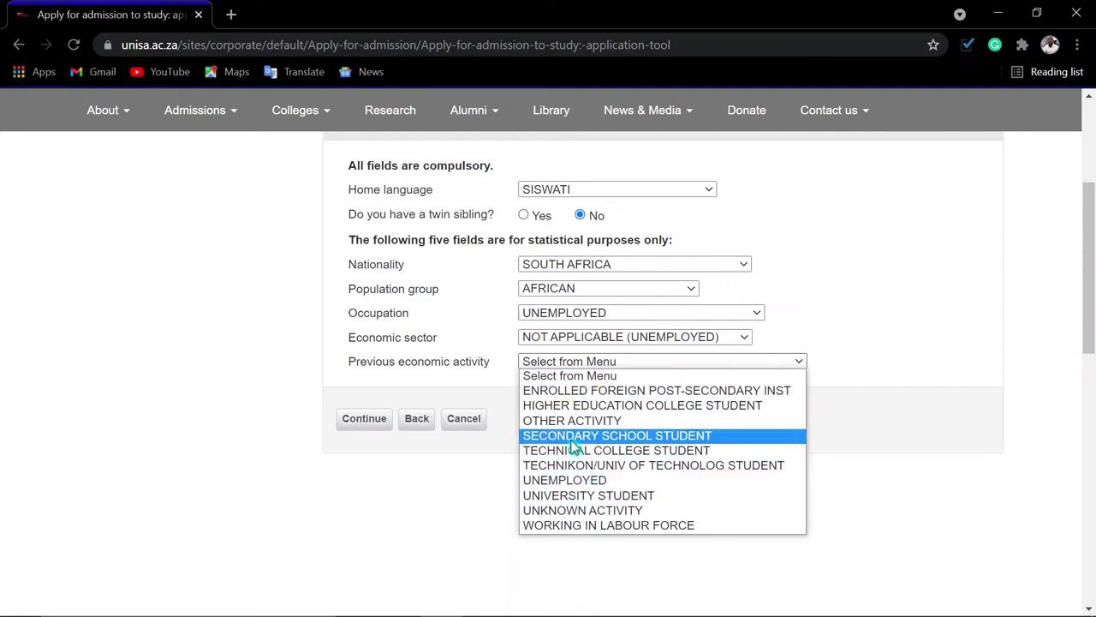
left_click(576, 499)
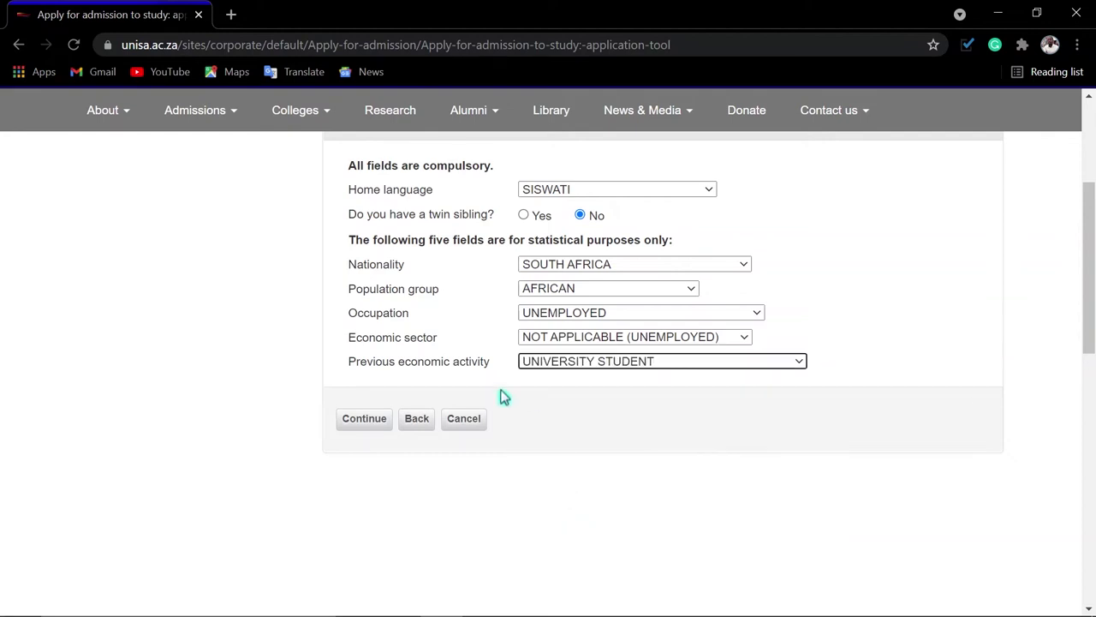
left_click(375, 427)
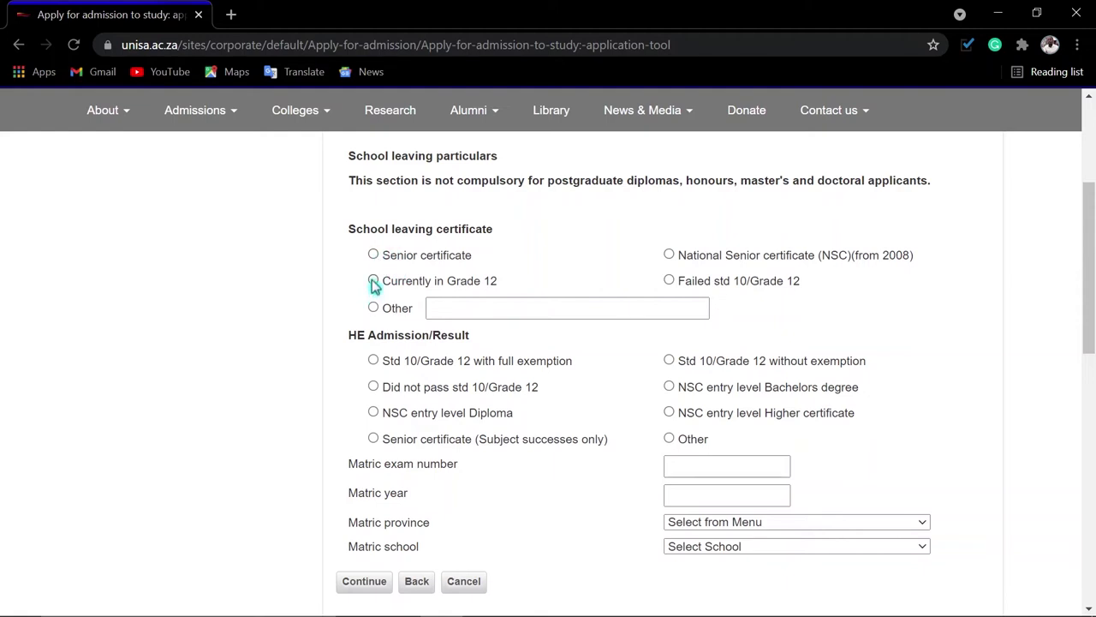
Mark the certificate as NSC (from 2008), HE result Other, and matric year 2016
left_click(450, 306)
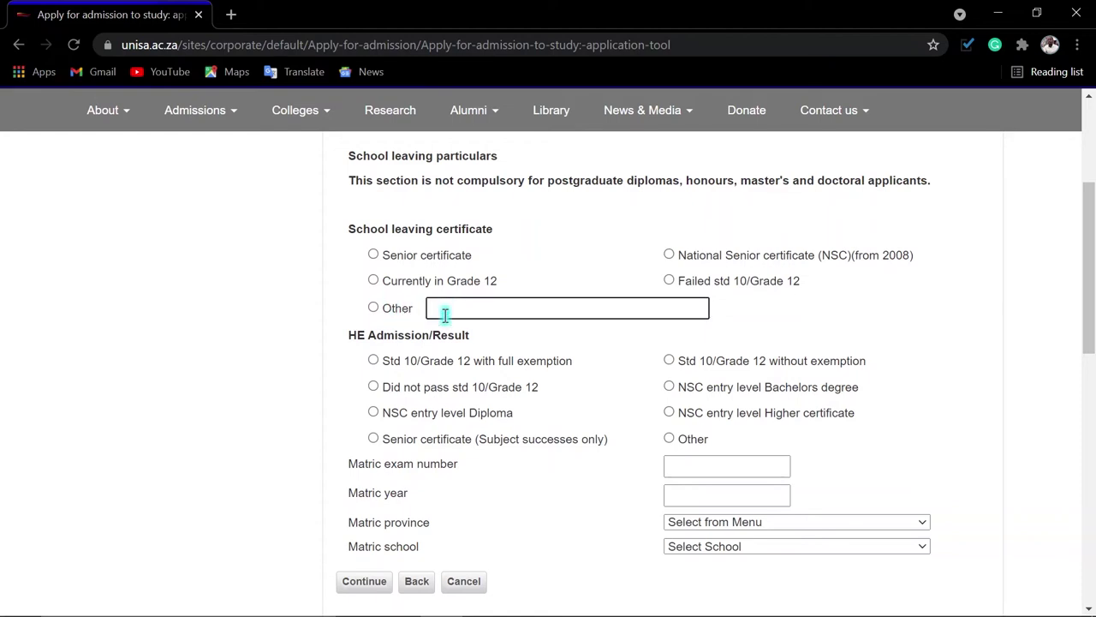
left_click(668, 254)
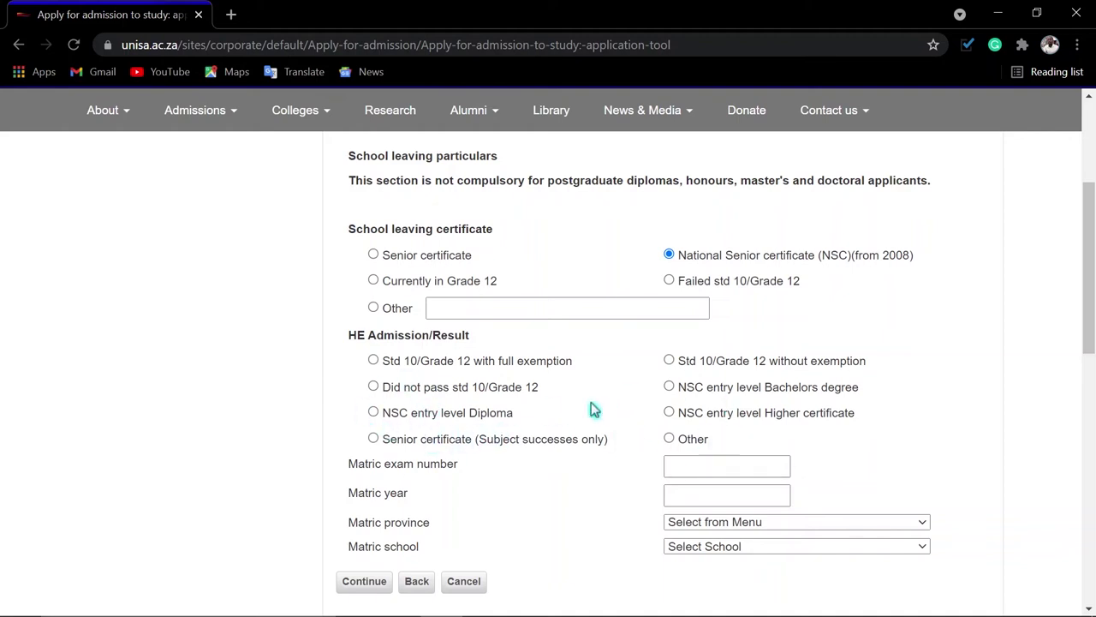
left_click(669, 438)
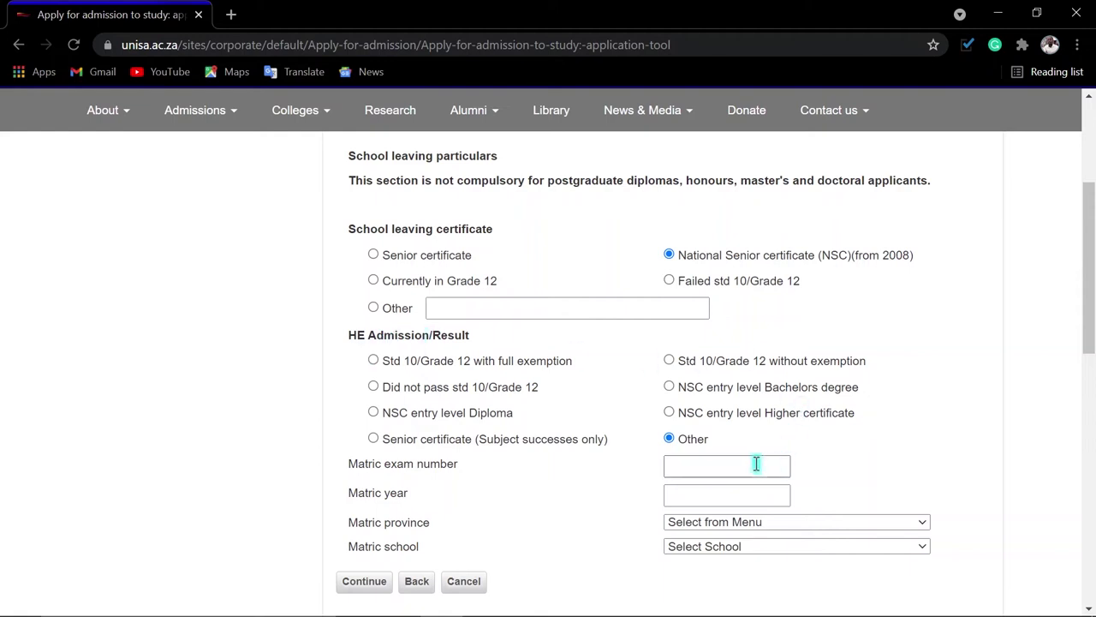
left_click(687, 497)
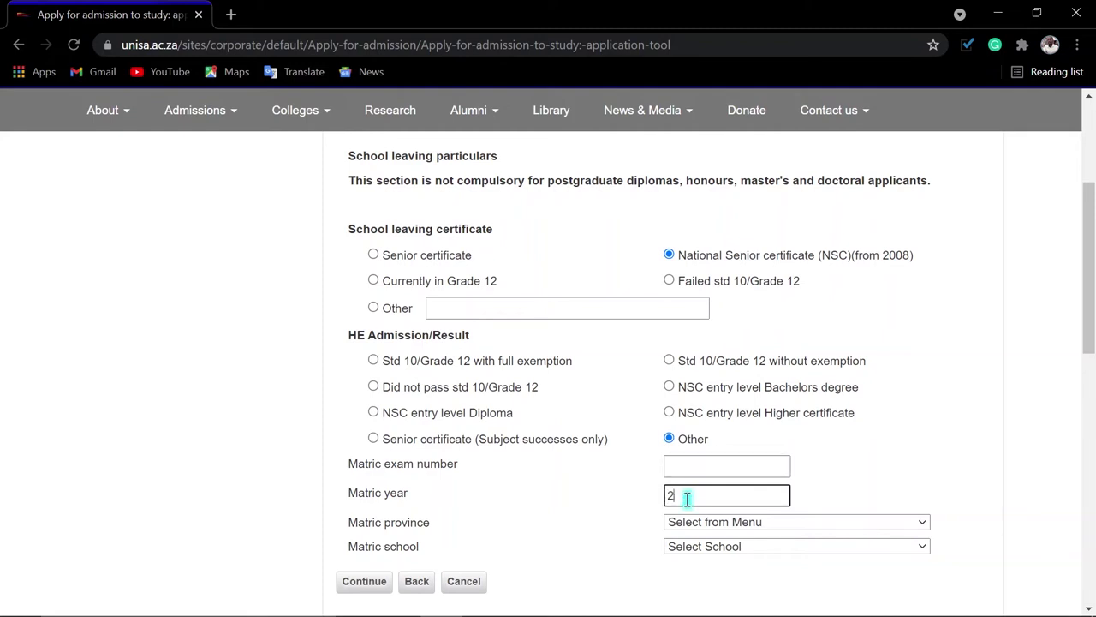
type("2016")
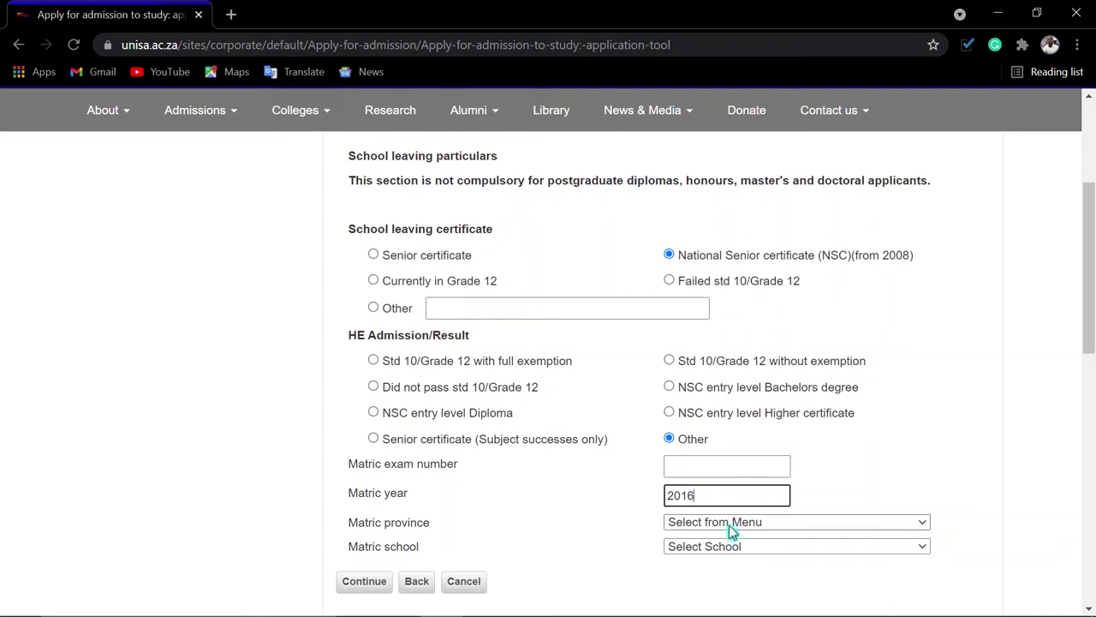
Choose matric province MPUMALANGA and school LOUIEVILLE COMBINED SCHOOL, then continue
left_click(736, 528)
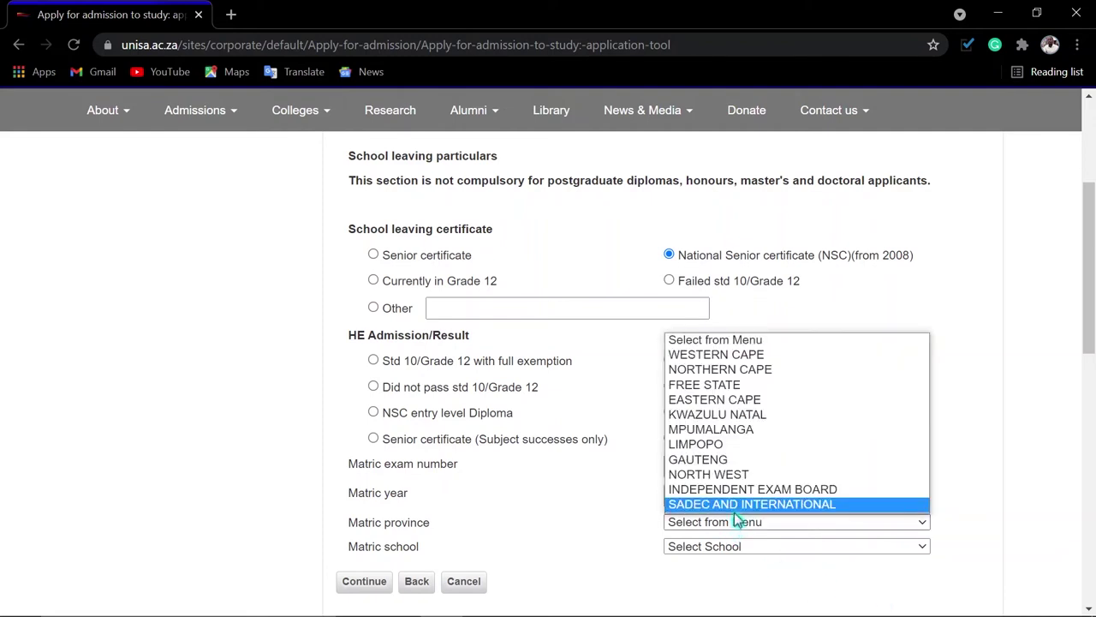
left_click(711, 429)
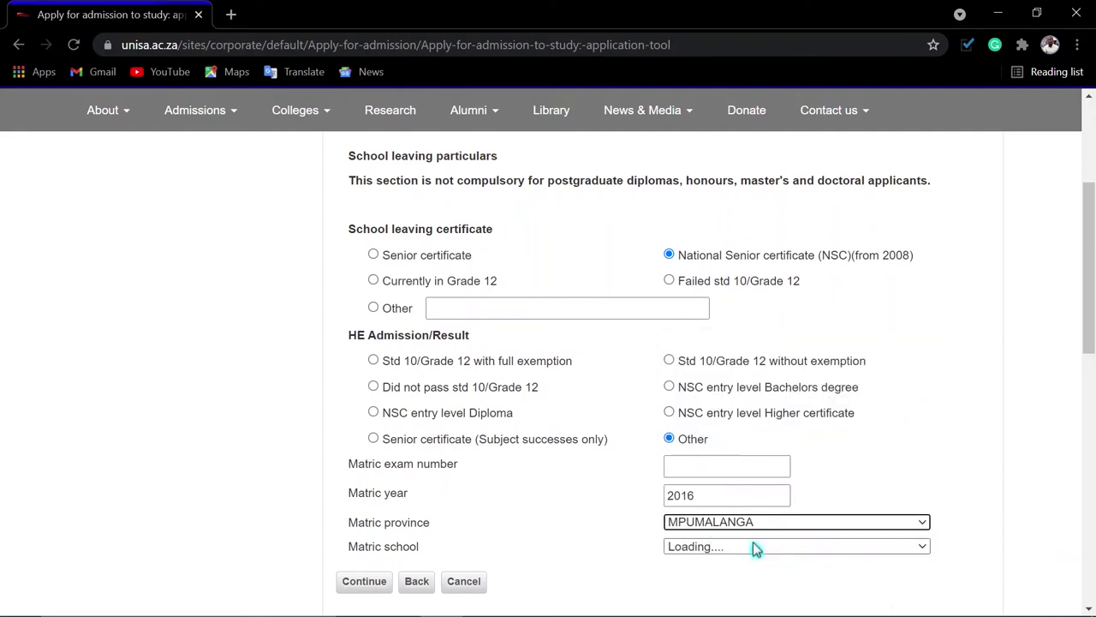
left_click(738, 548)
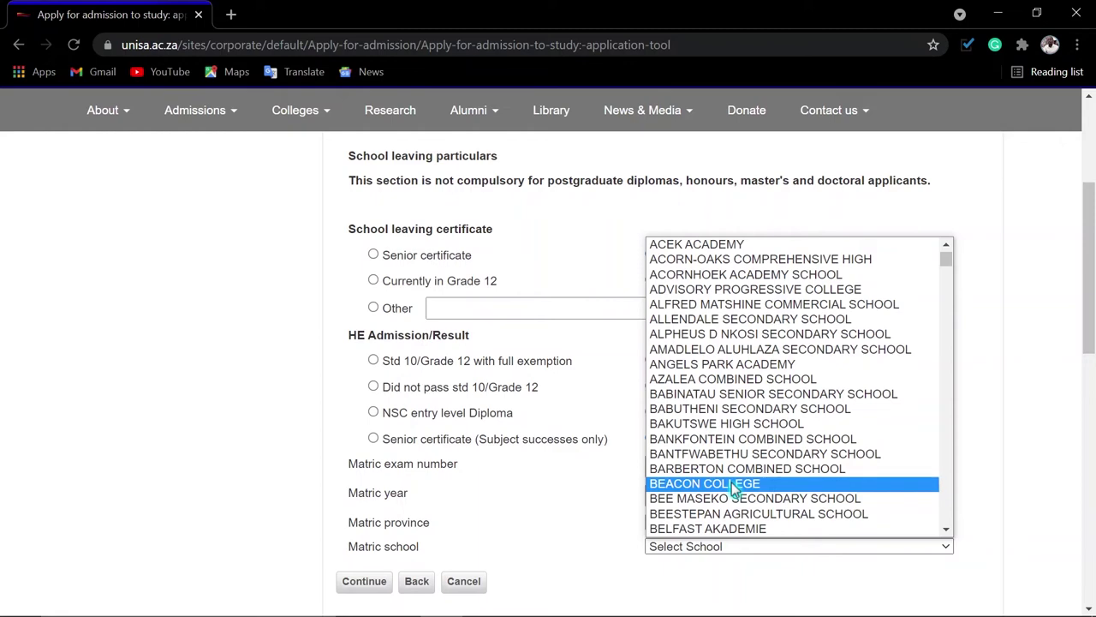
type("lou")
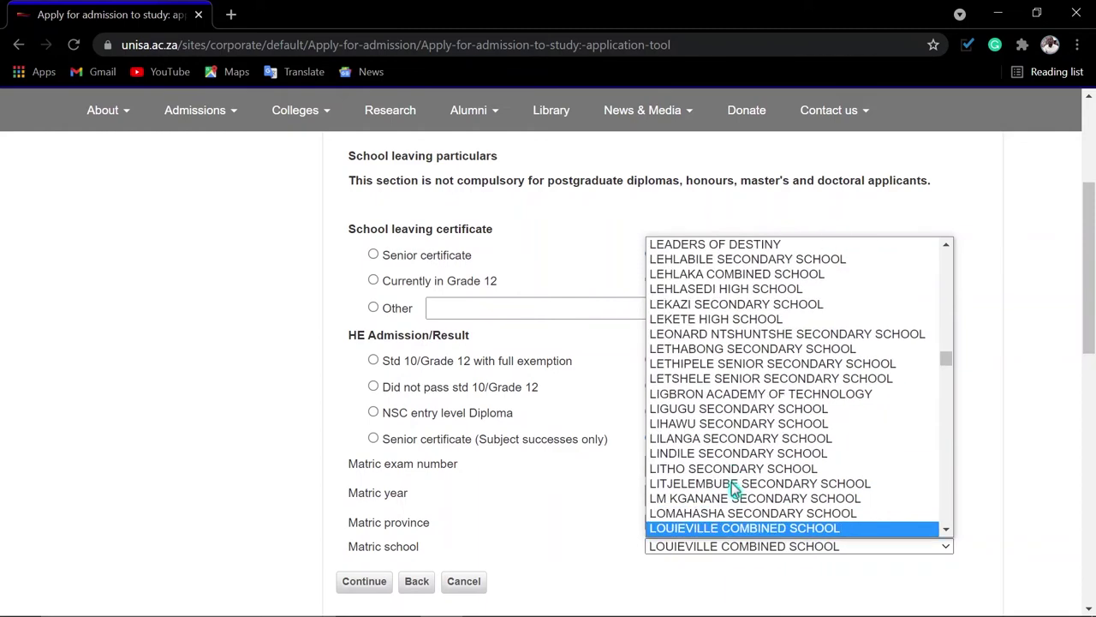
key("Return")
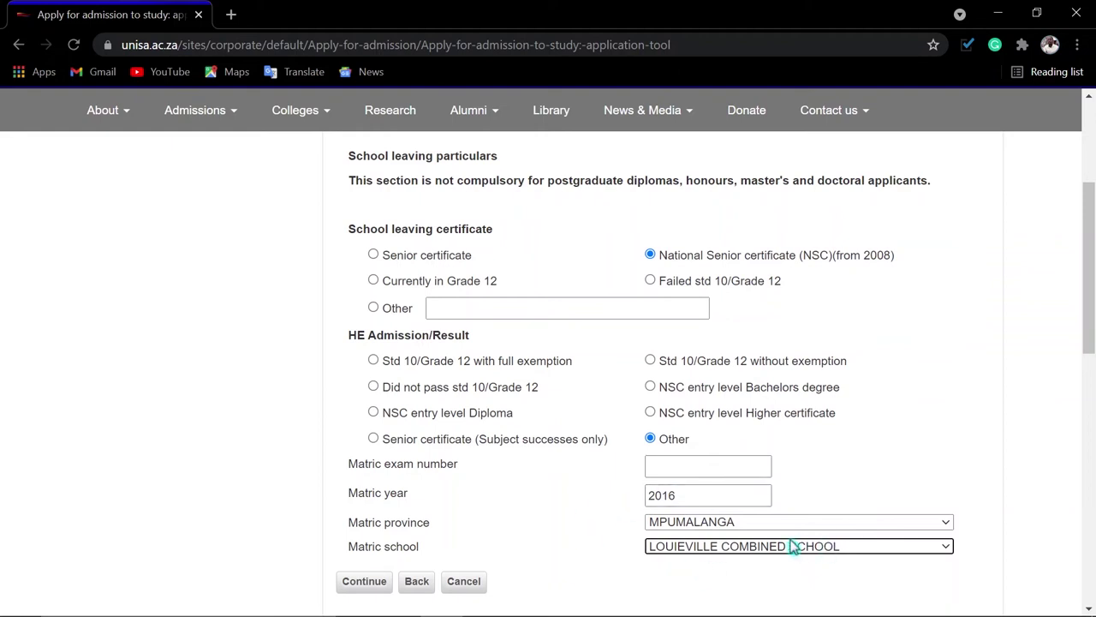
left_click(364, 582)
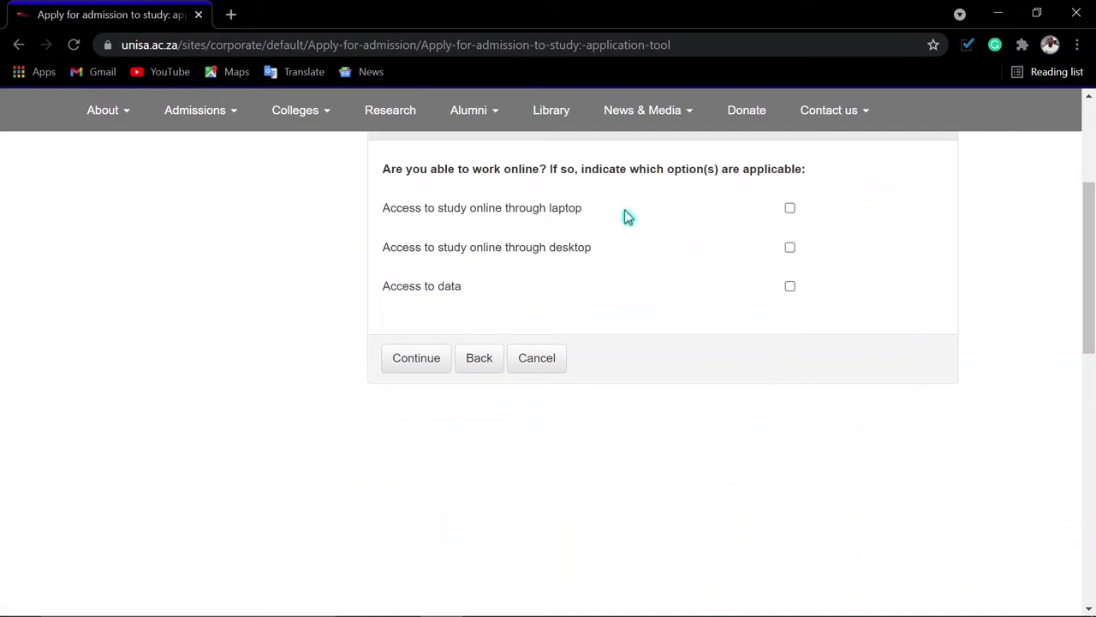
Continue past the online-access question with no options ticked to reach the confirmation page
scroll(627, 229, "up", 3)
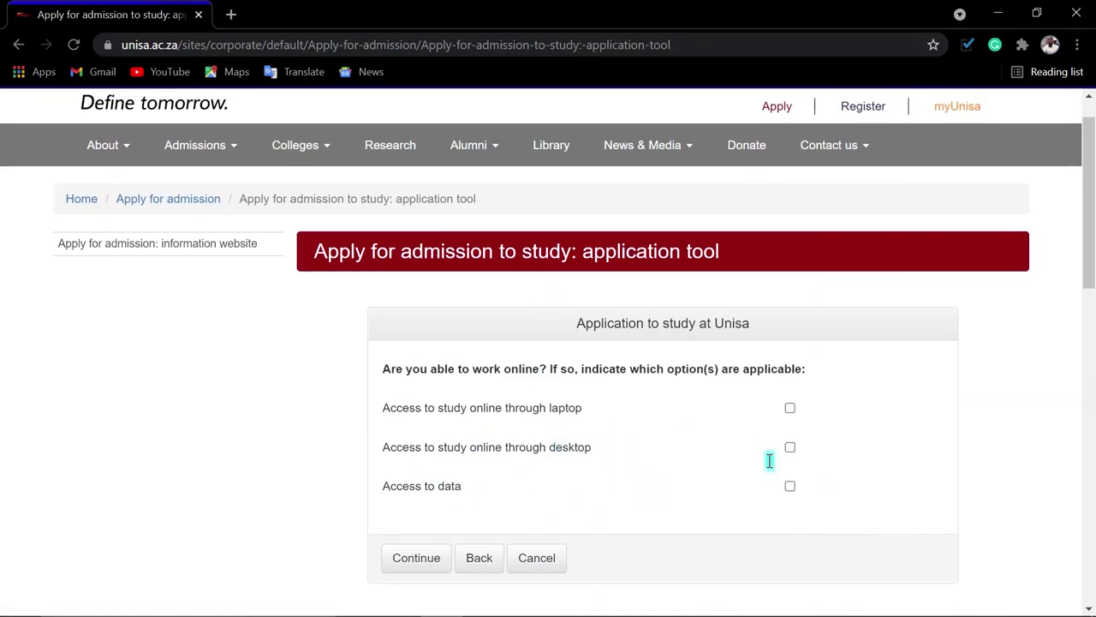
left_click(431, 565)
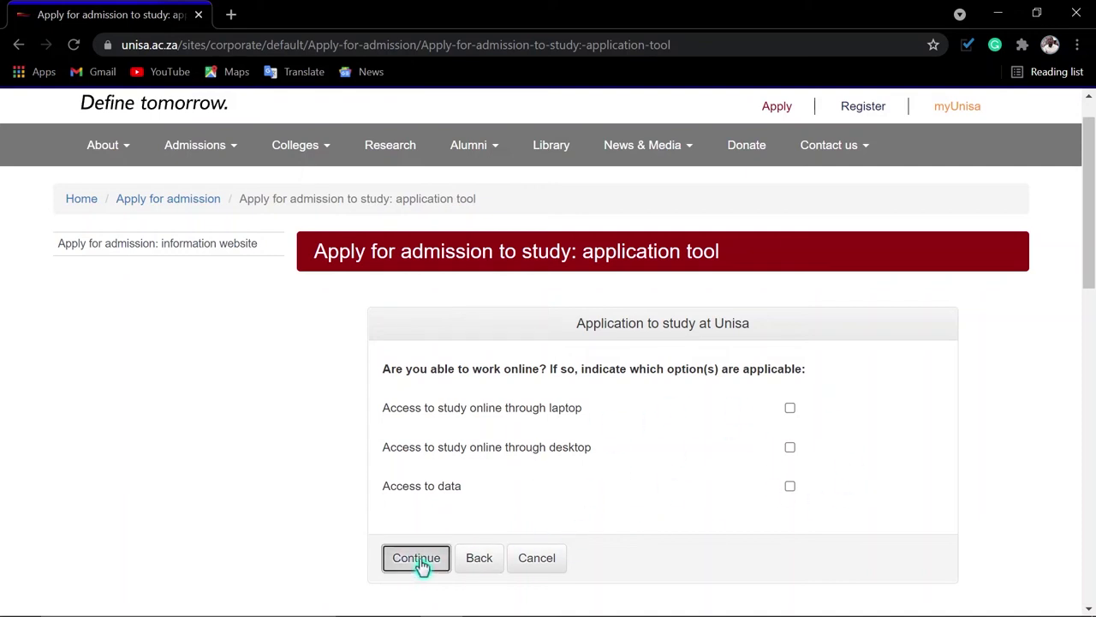
scroll(775, 443, "down", 1)
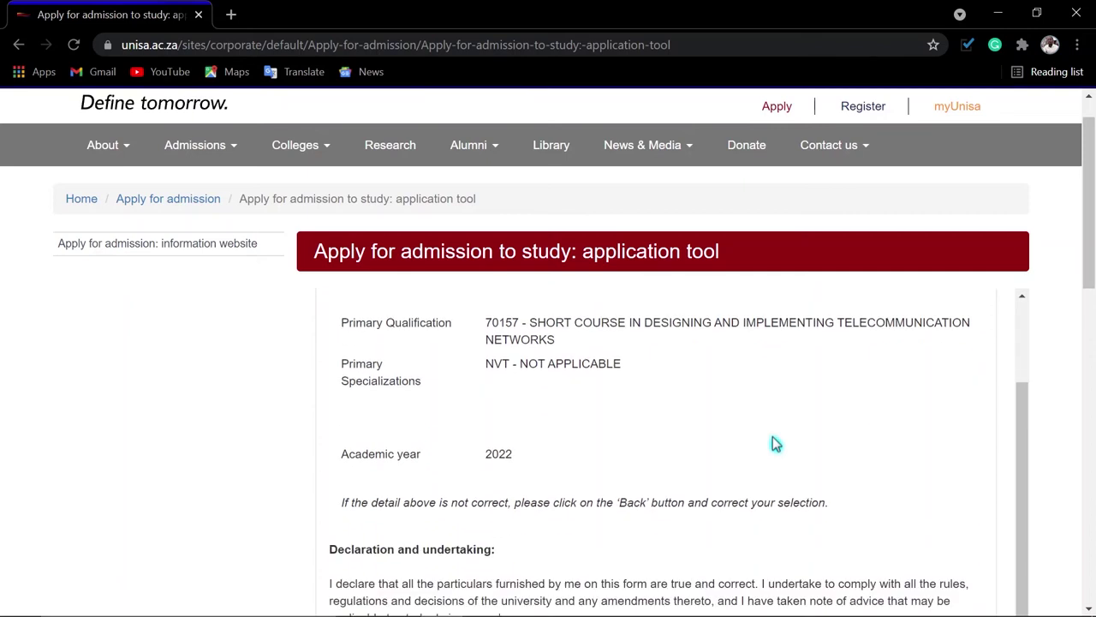
Agree to the declaration for qualification 70157 (2022) and submit the application
scroll(657, 419, "up", 1)
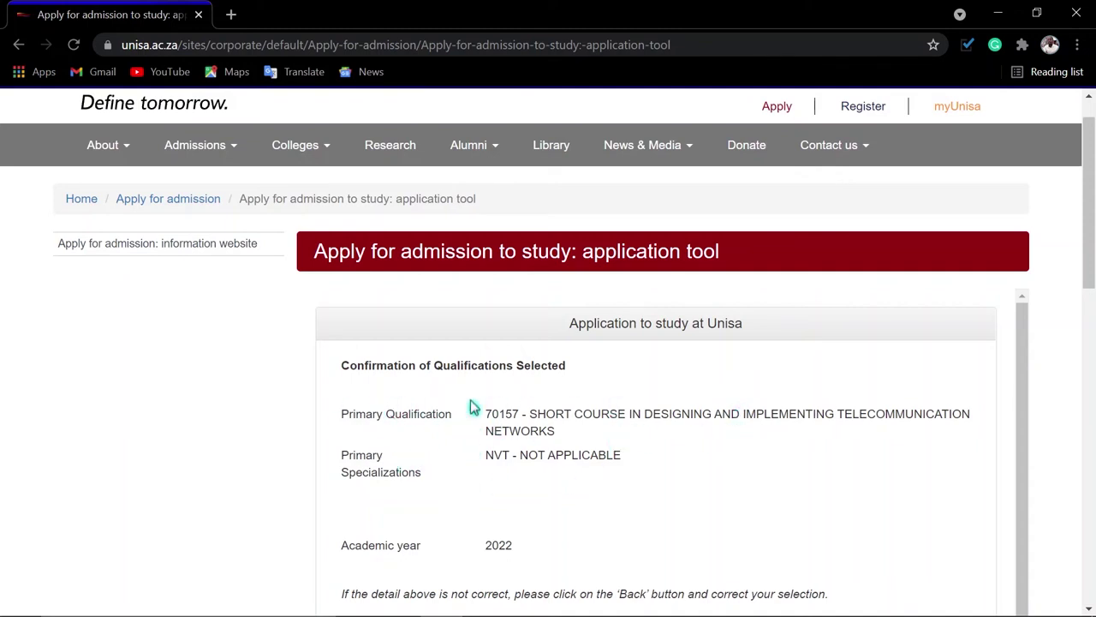
scroll(413, 470, "down", 1)
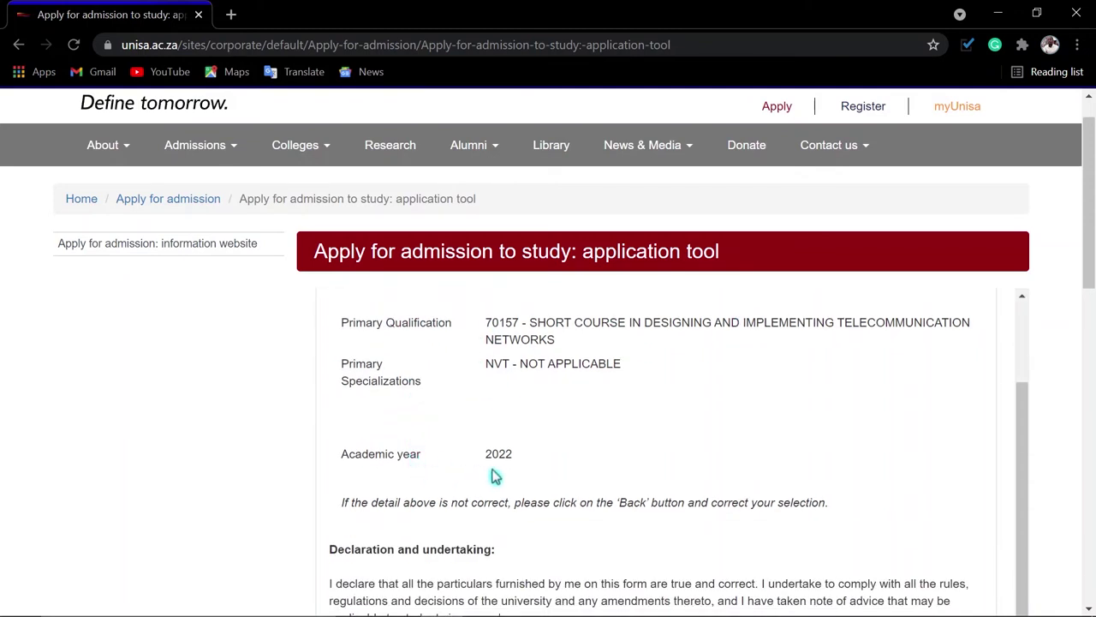
scroll(495, 476, "up", 1)
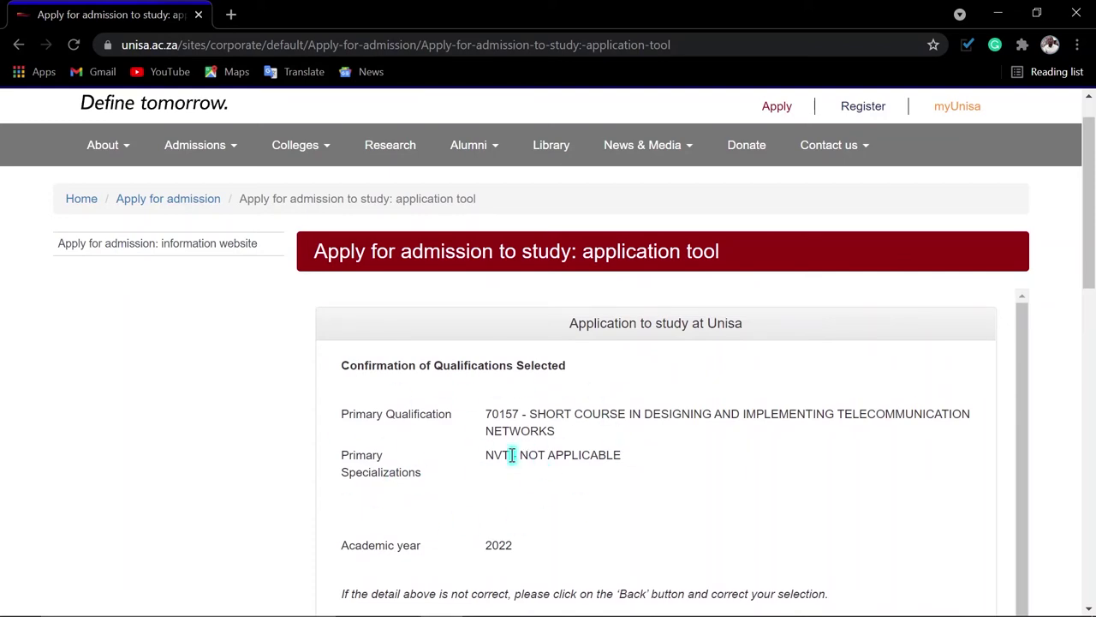
scroll(512, 454, "down", 1)
scroll(514, 455, "down", 10)
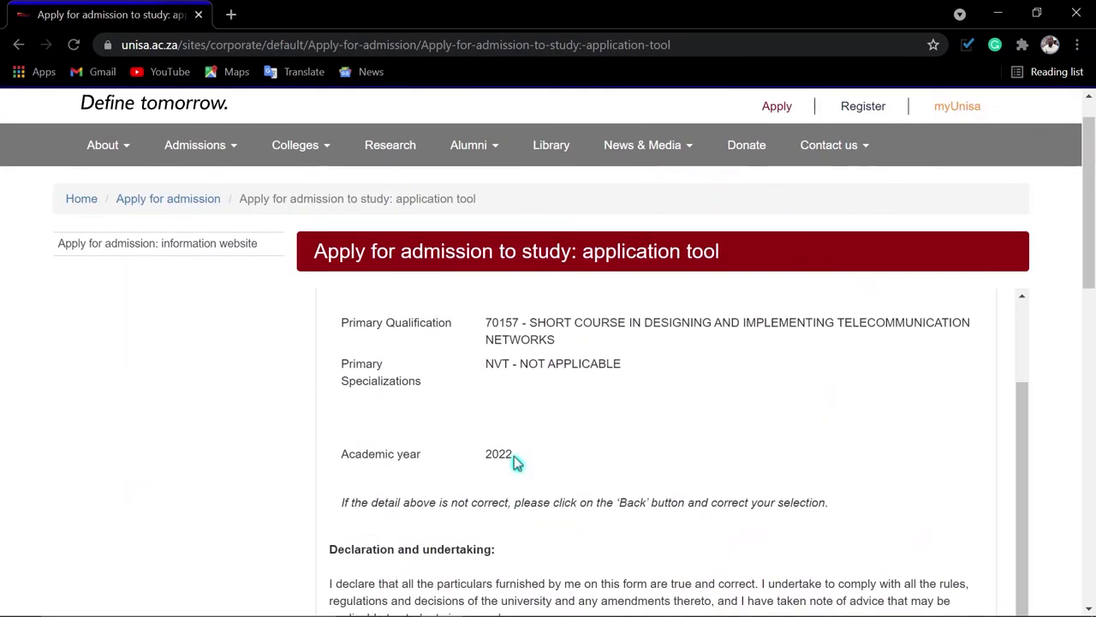
scroll(514, 456, "down", 4)
scroll(514, 456, "down", 3)
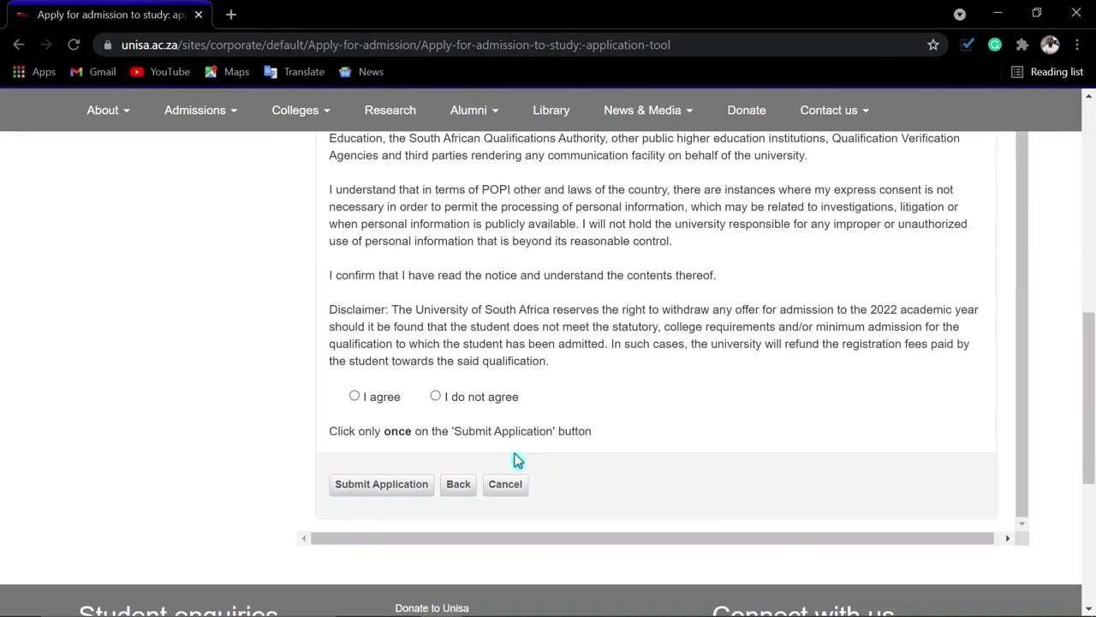
left_click(355, 396)
left_click(385, 483)
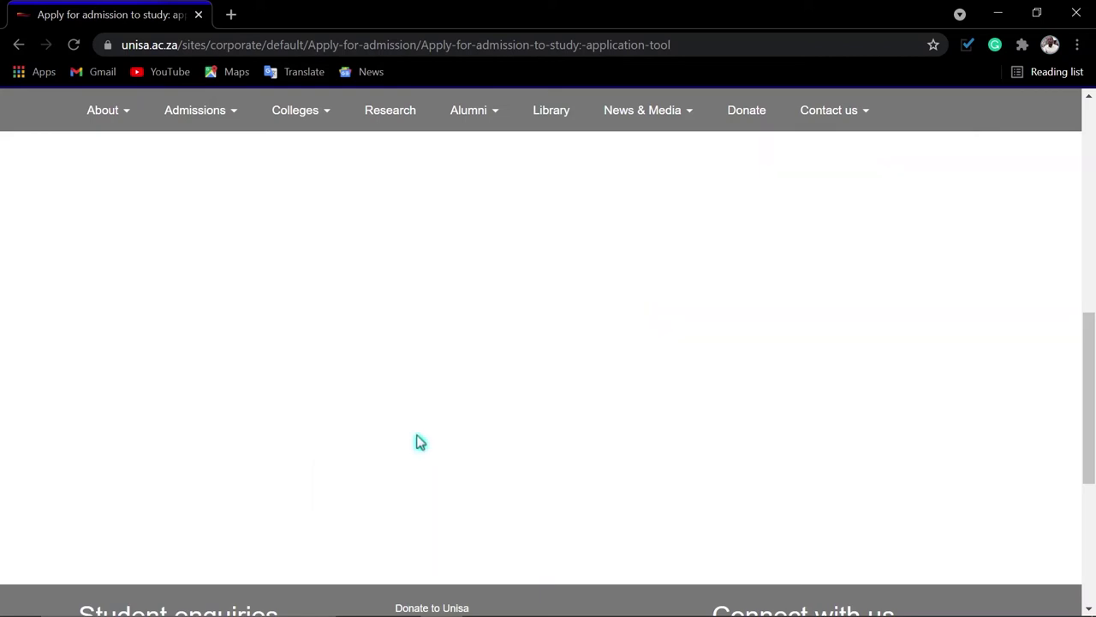
scroll(605, 414, "up", 2)
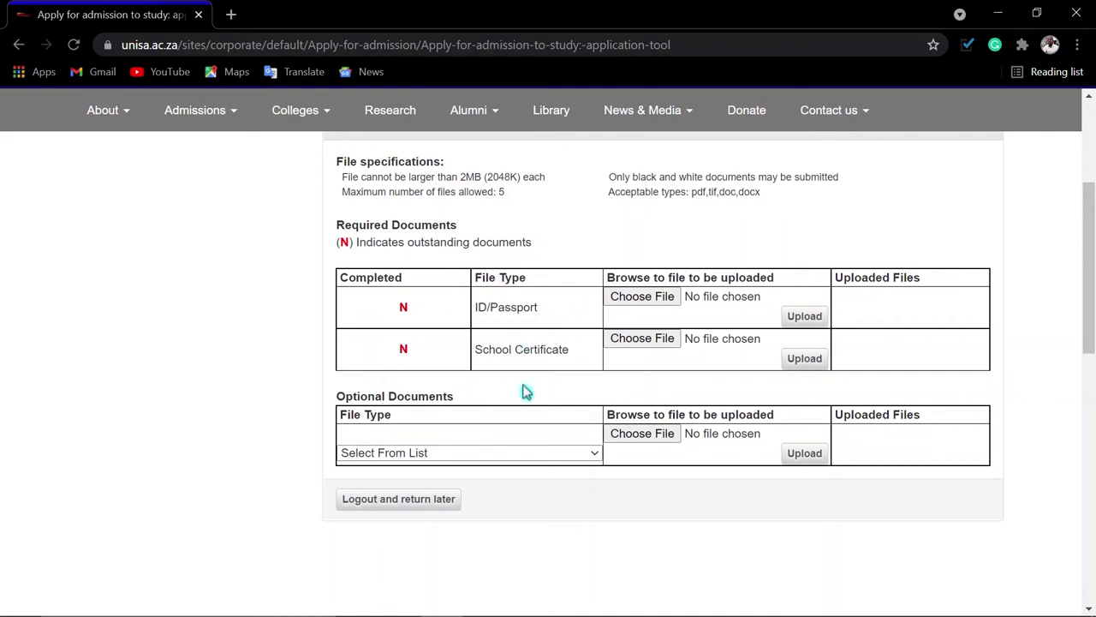
Upload MM ID.pdf from the Documents folder as the ID/Passport document
scroll(521, 385, "up", 3)
scroll(520, 381, "down", 3)
left_click(660, 298)
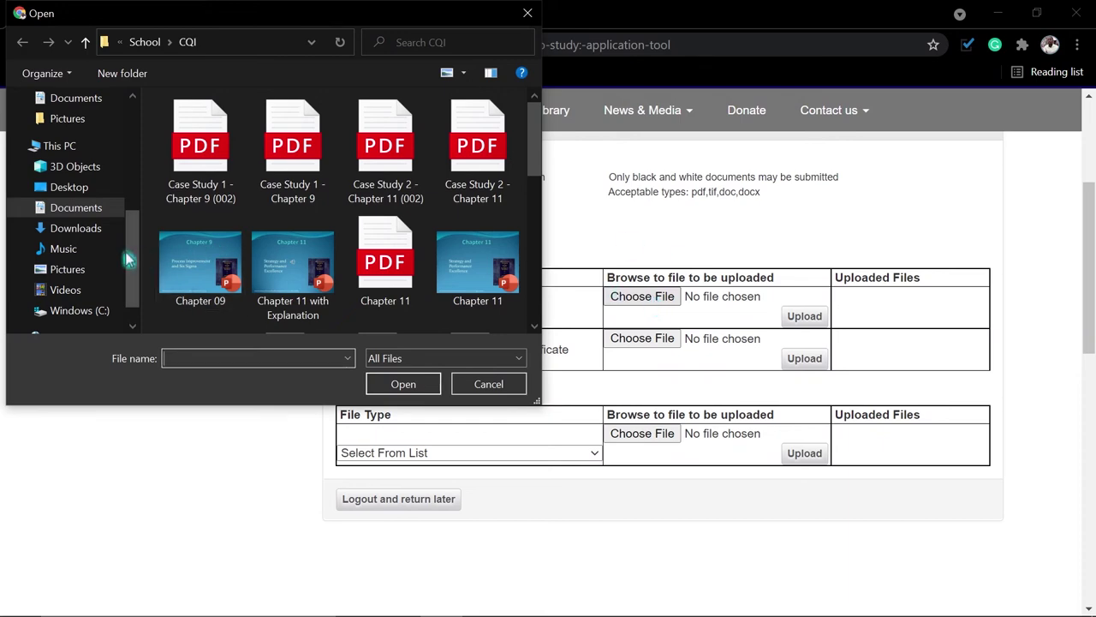
left_click(77, 209)
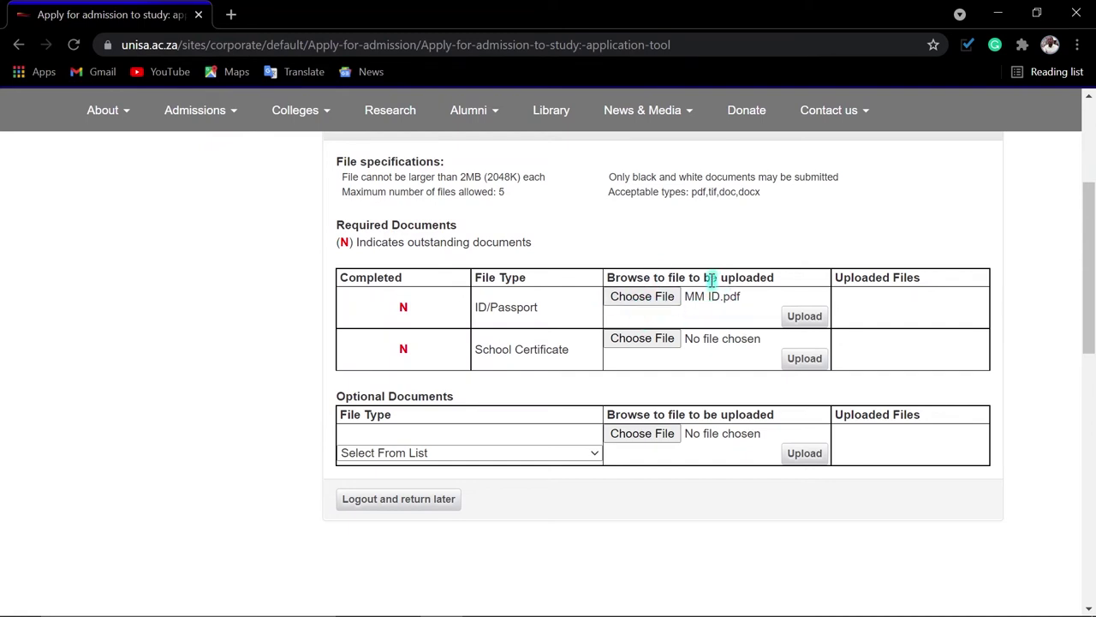
left_click(809, 321)
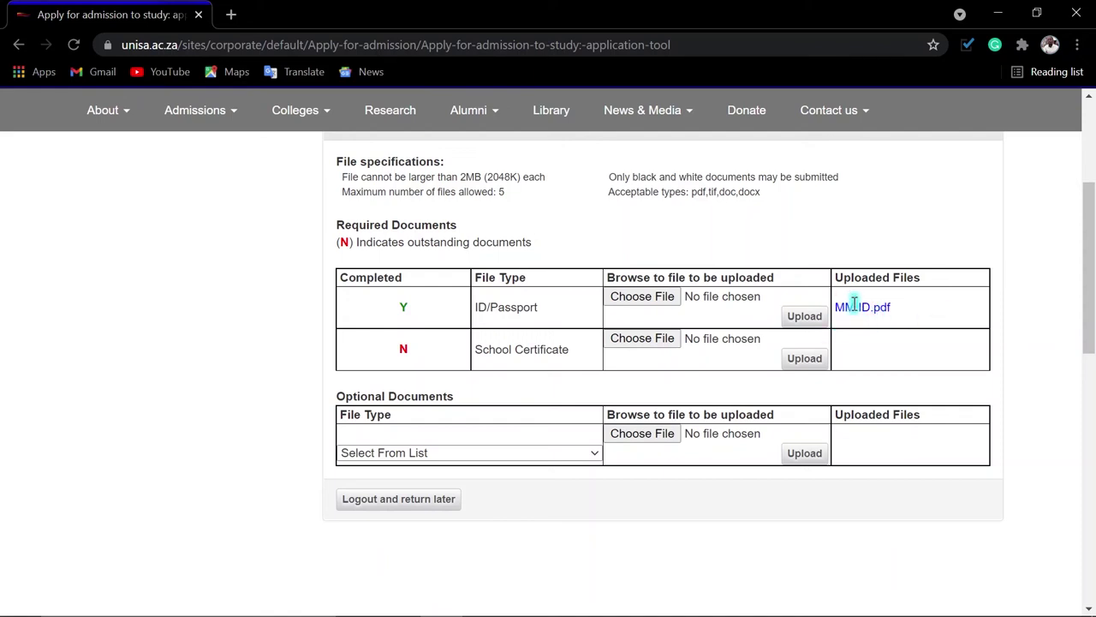
Check the file size limit and accepted file types, then upload MM Matric.pdf as the School Certificate
left_click_drag(509, 195, 442, 206)
left_click(482, 190)
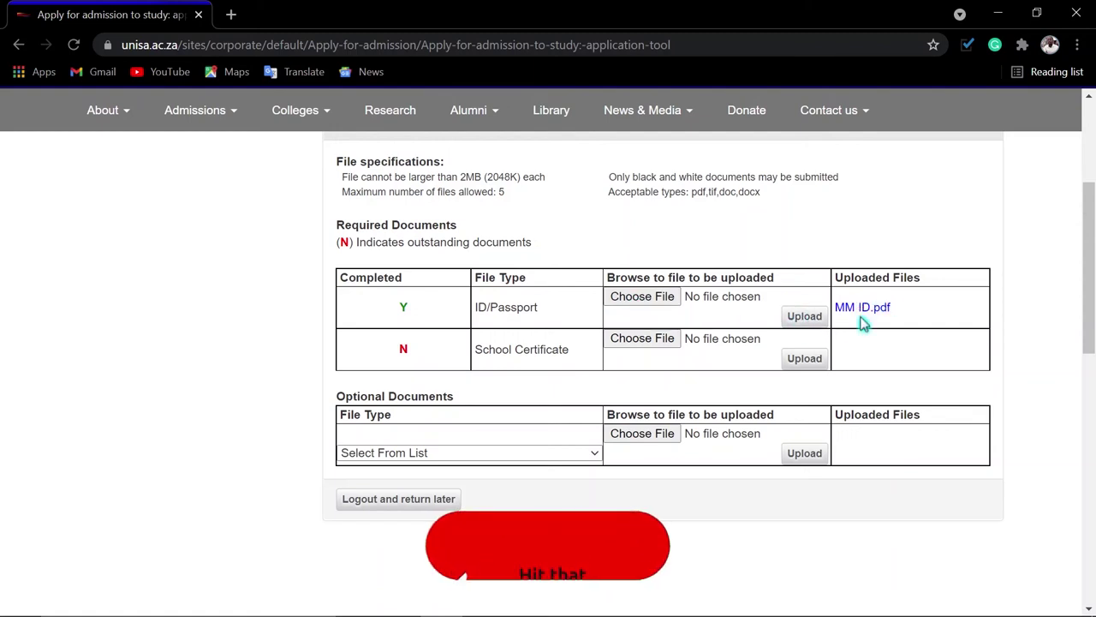
left_click(647, 341)
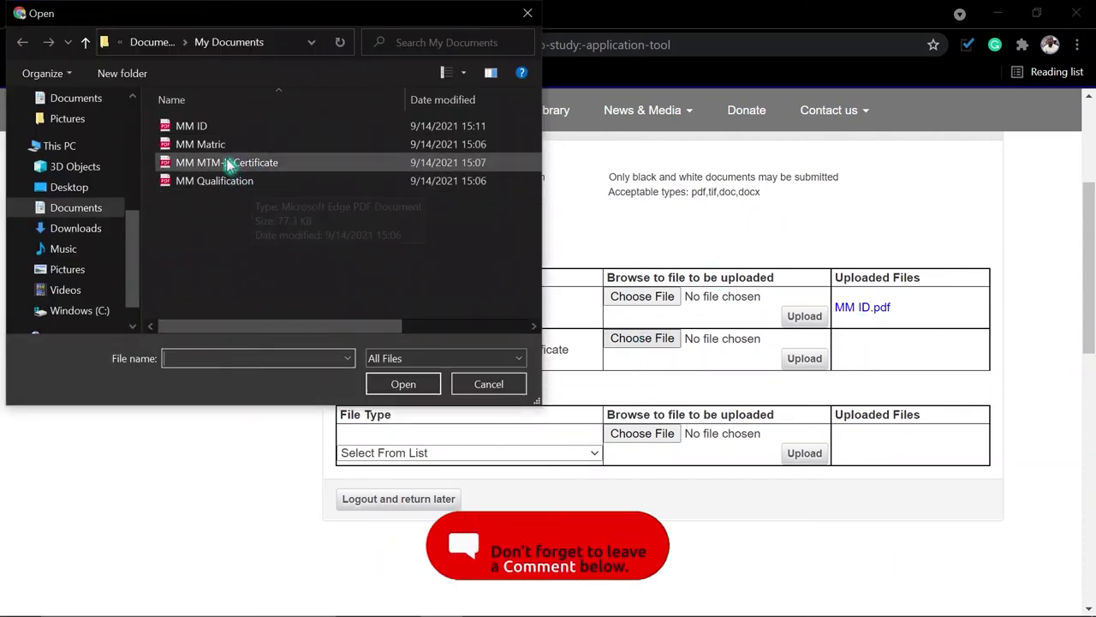
double_click(213, 145)
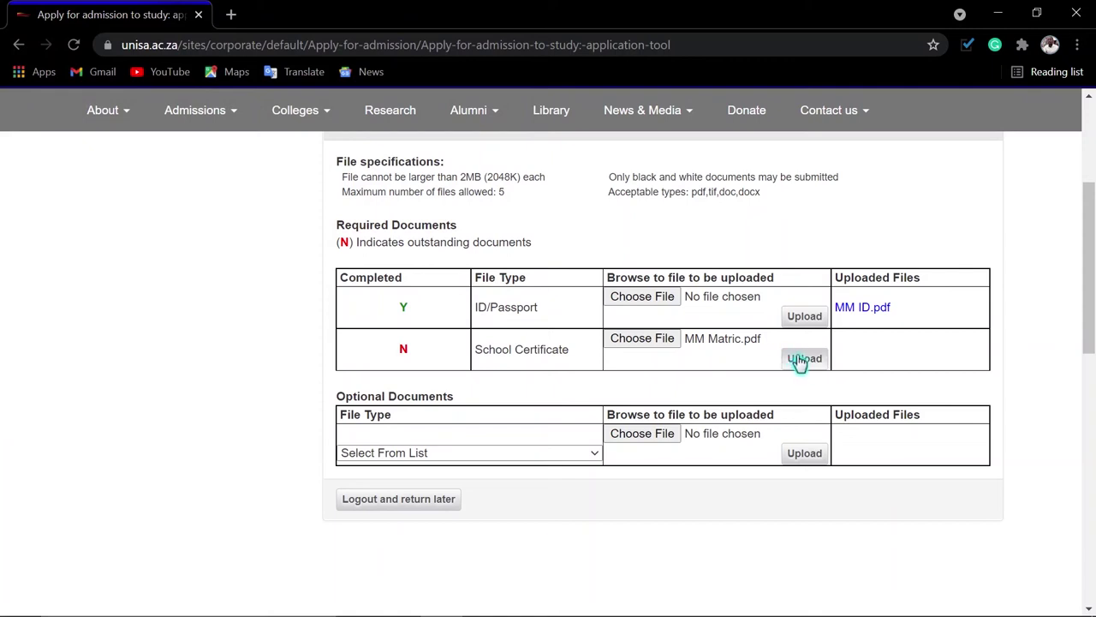
left_click(803, 360)
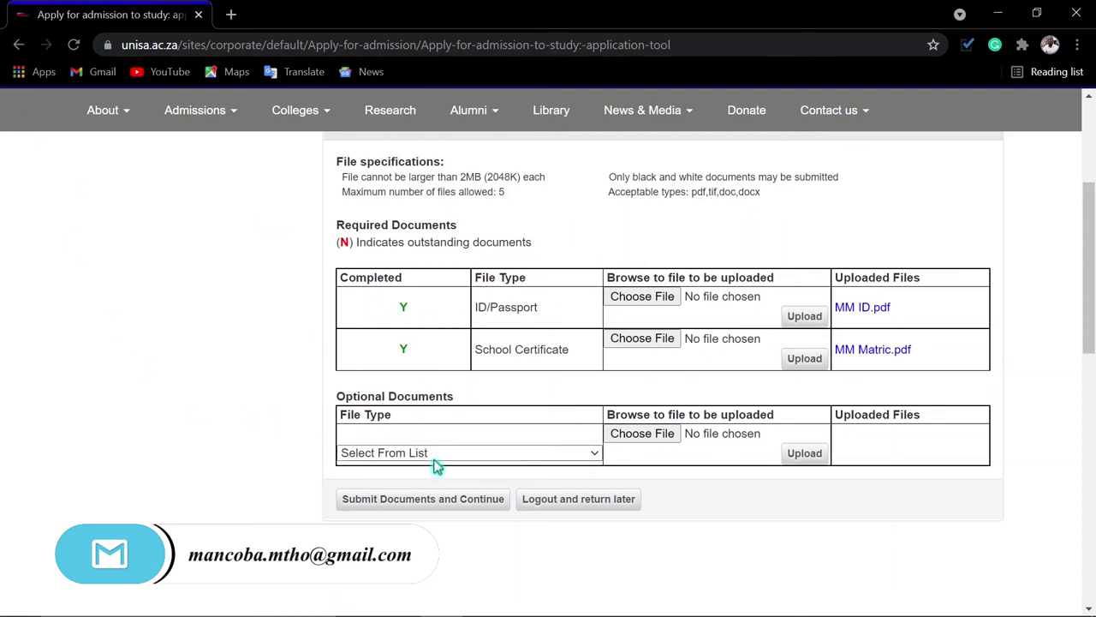
Upload MM Qualification.pdf as the 'Completed qualification' optional document, then submit all documents
left_click(484, 453)
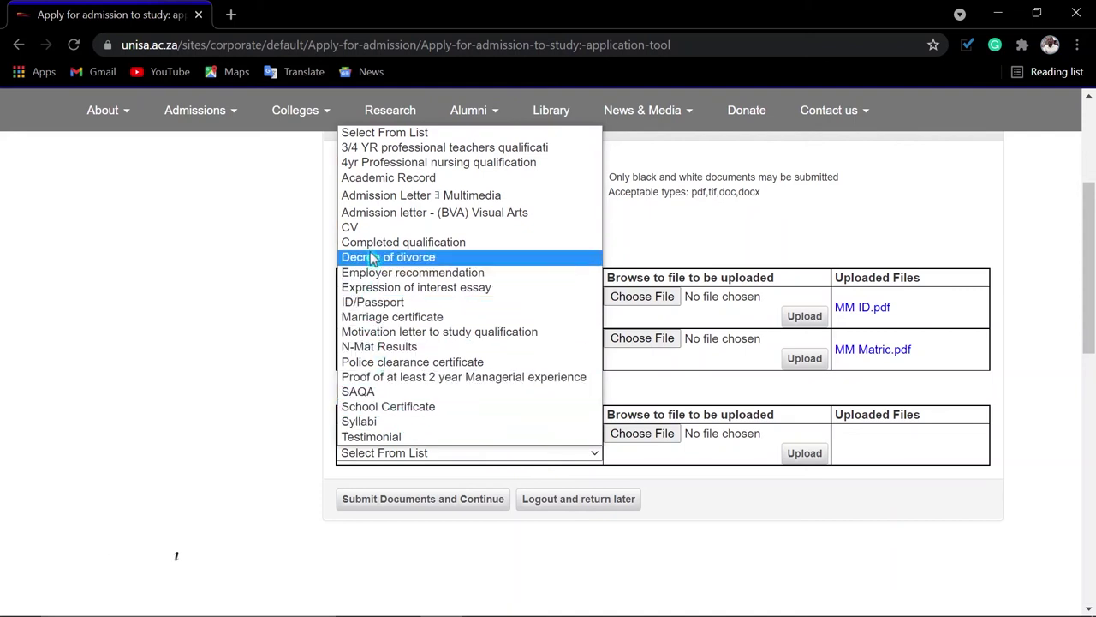
left_click(402, 242)
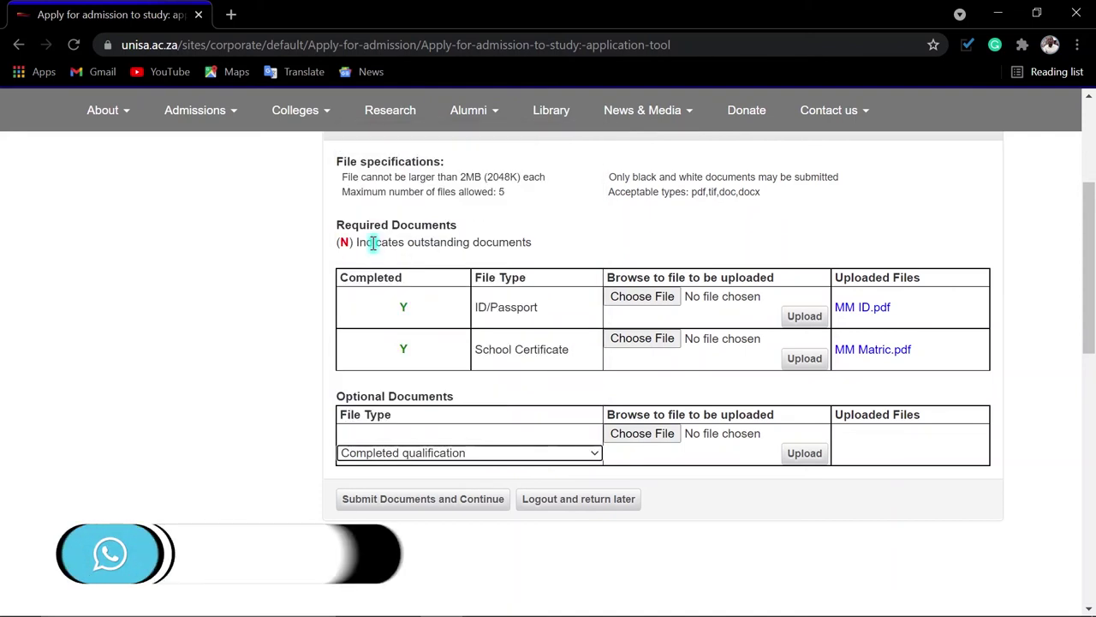
left_click(641, 434)
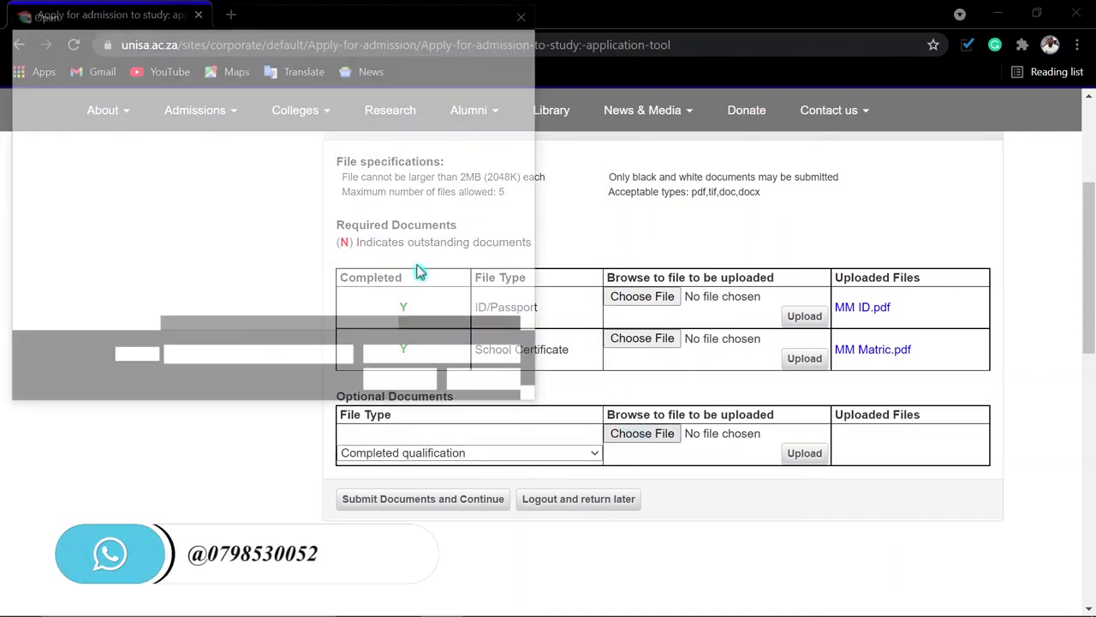
double_click(216, 187)
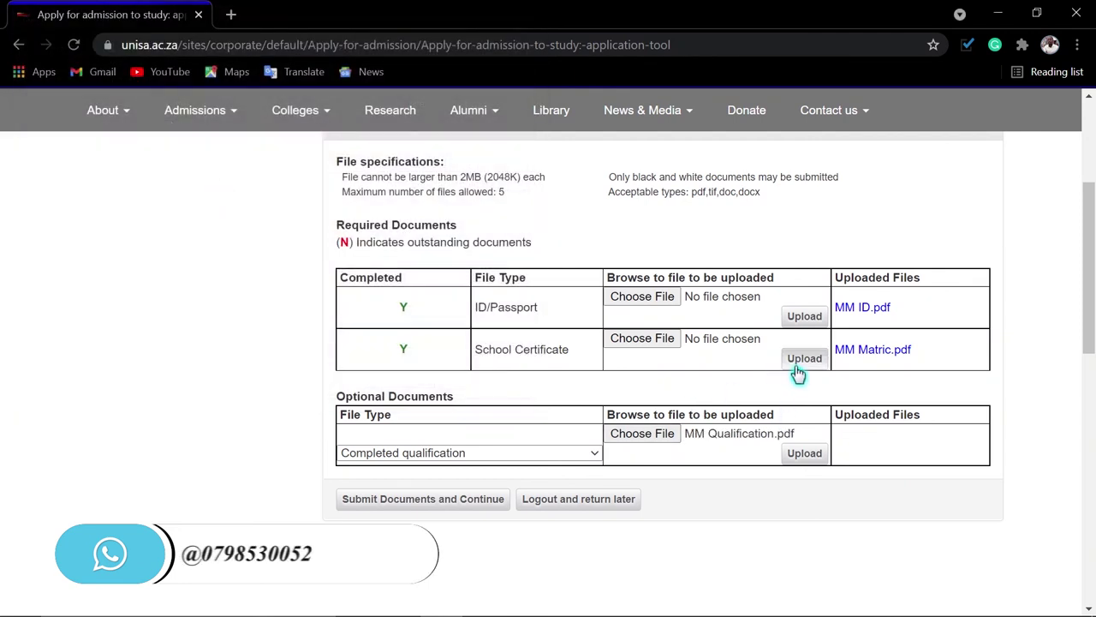
left_click(805, 454)
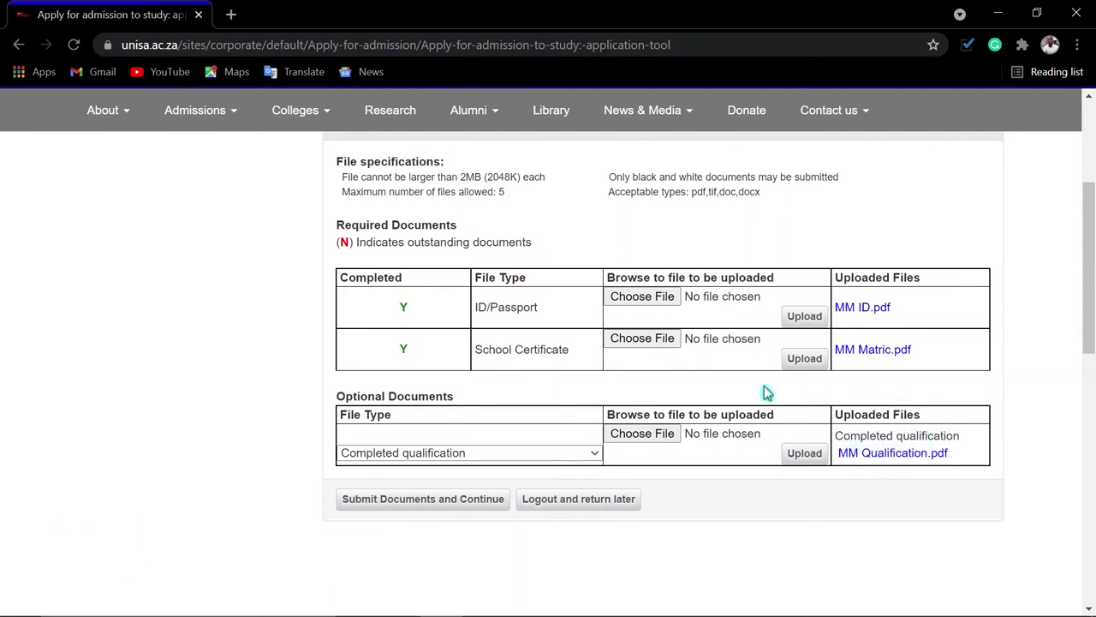
left_click(417, 504)
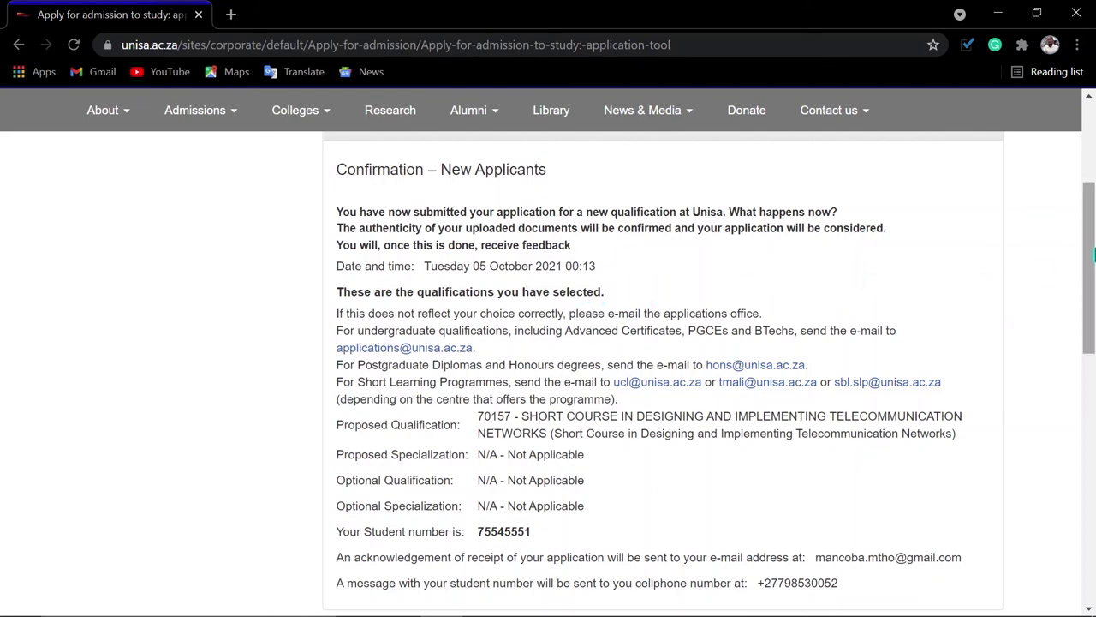
scroll(856, 360, "down", 1)
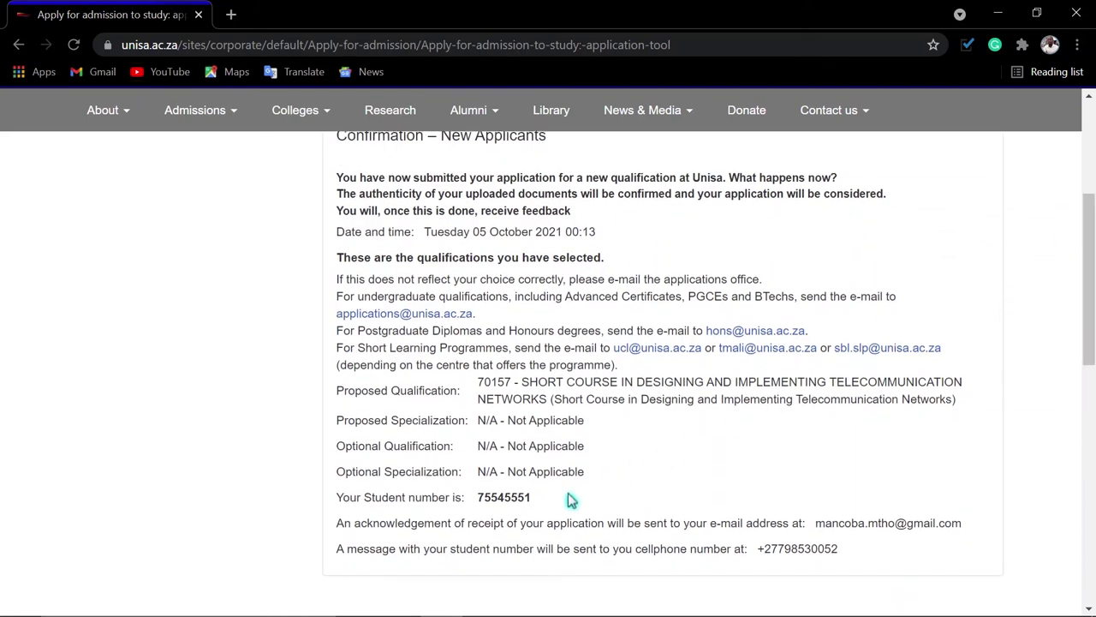
left_click_drag(479, 497, 528, 496)
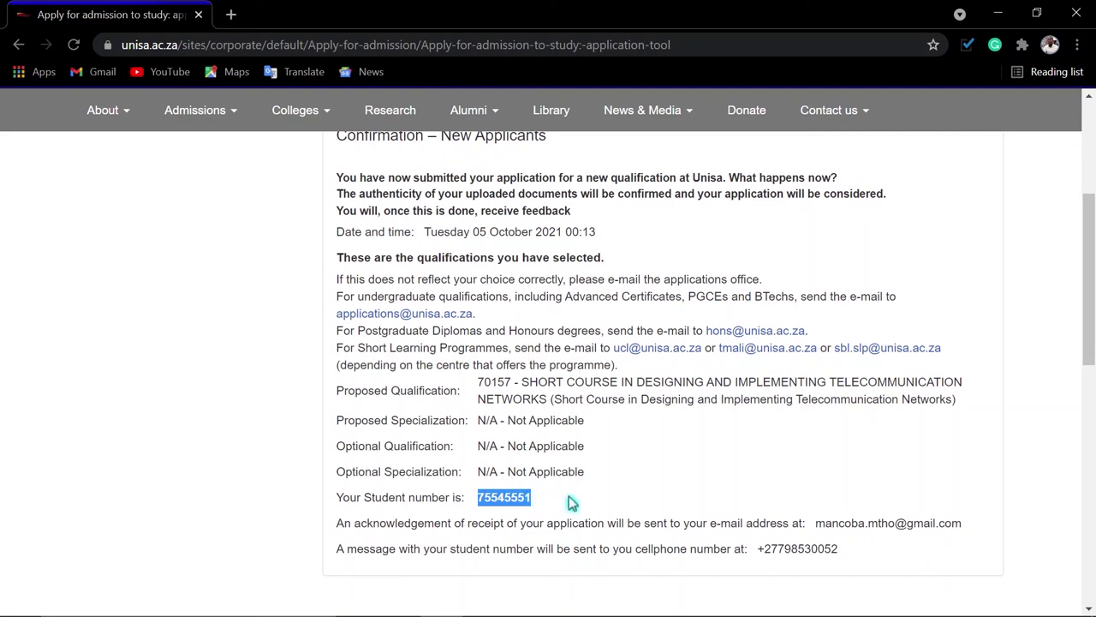
left_click(666, 502)
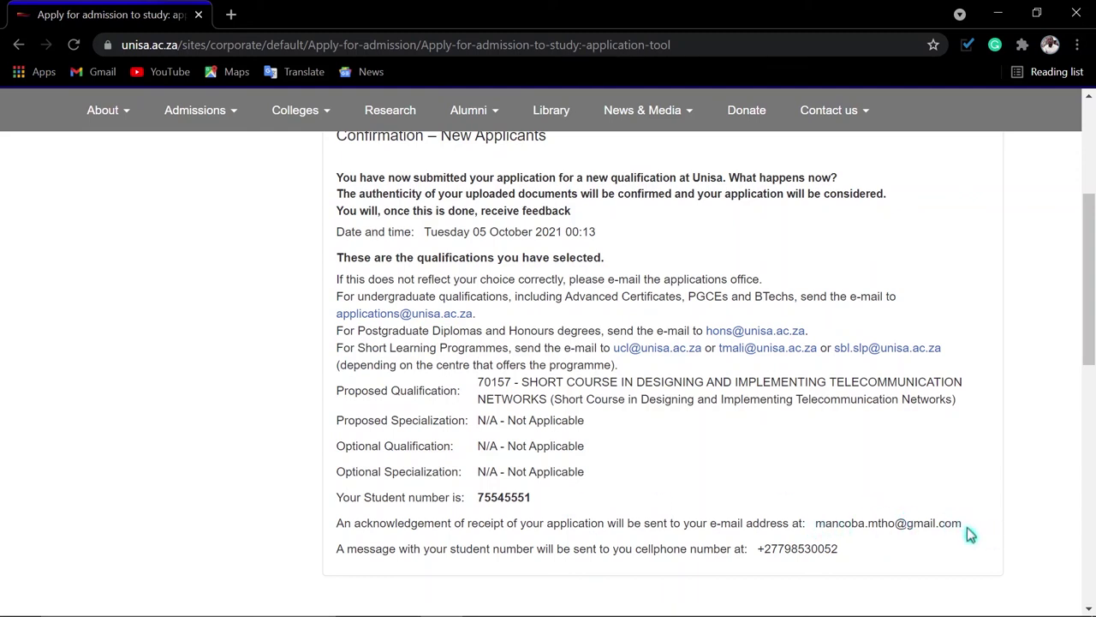
left_click_drag(967, 527, 822, 548)
left_click(850, 540)
scroll(621, 434, "up", 2)
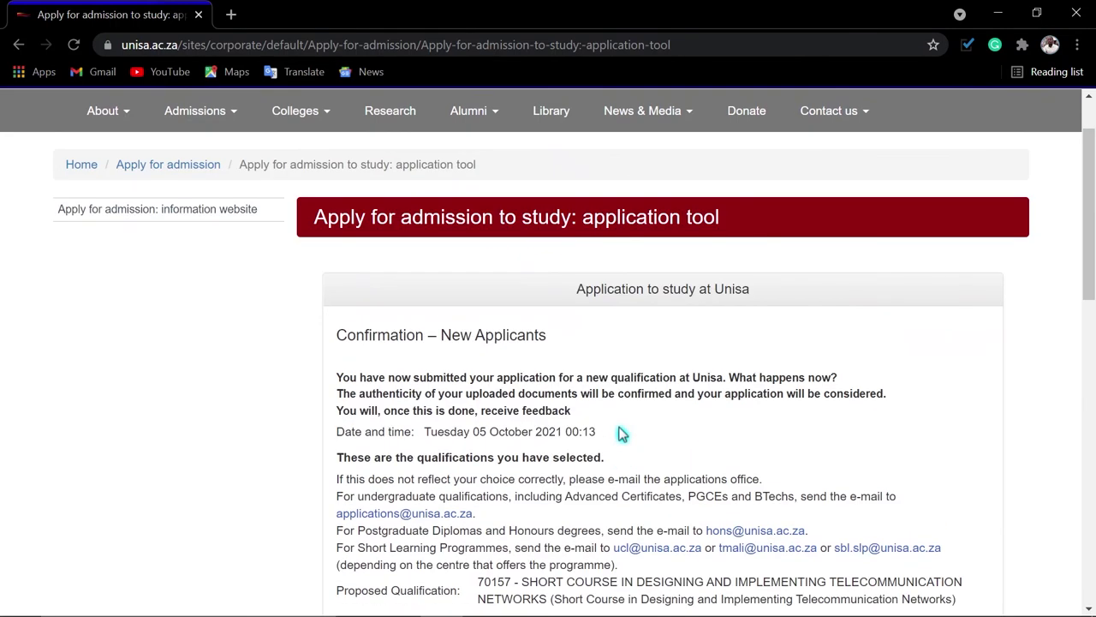
left_click_drag(1090, 206, 1090, 254)
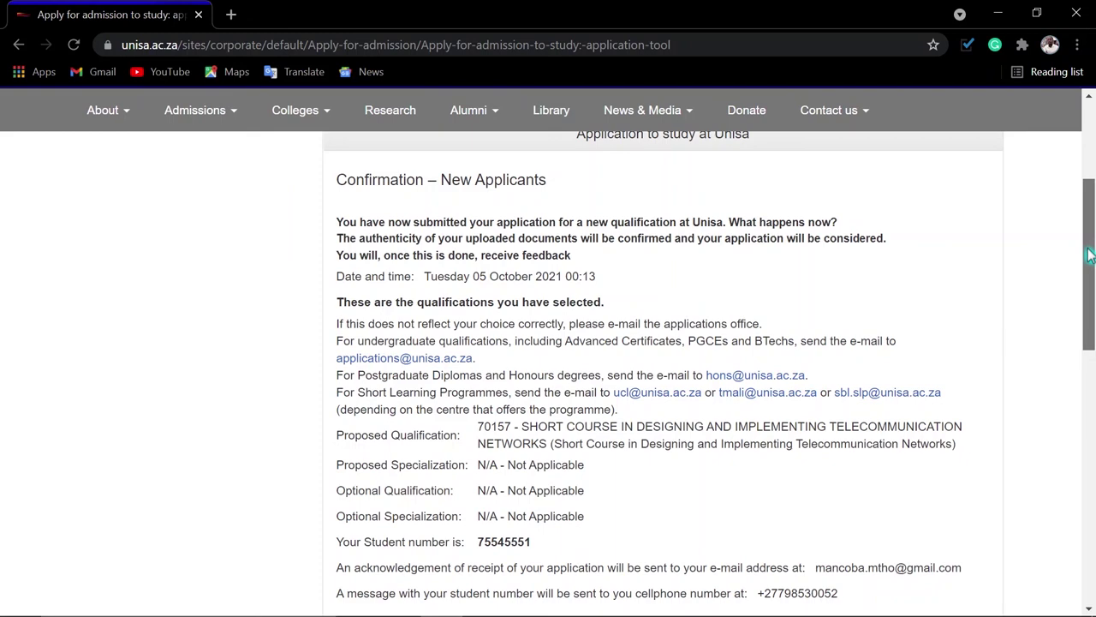